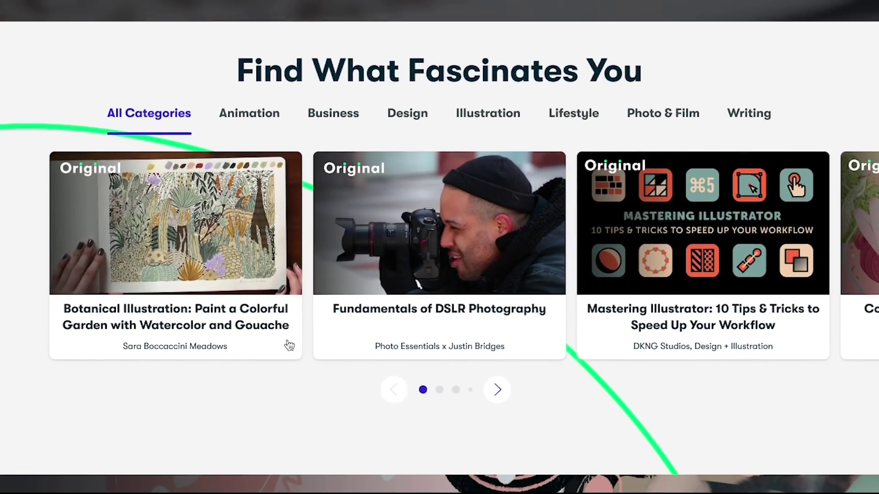
Open the Botanical Illustration class and browse its Reviews, Discussions and Projects tabs
{"action": "left_click", "coordinate": [204, 239]}
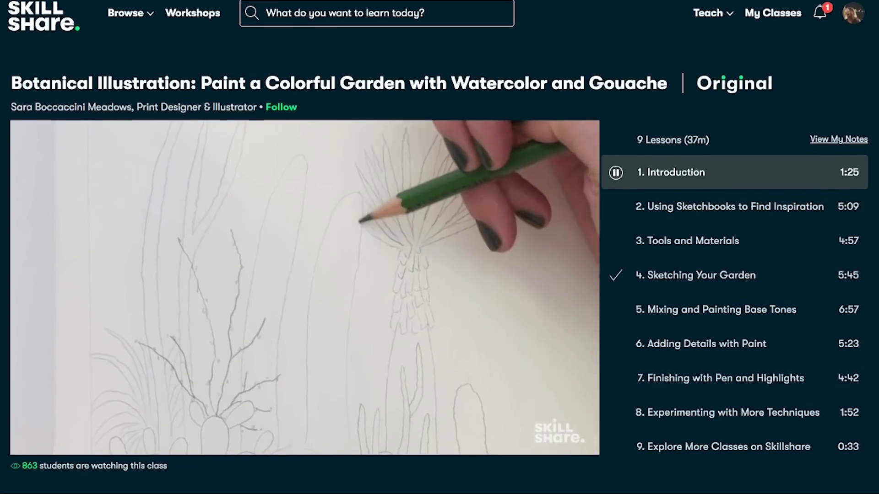
{"action": "scroll", "coordinate": [440, 247], "scroll_direction": "down", "scroll_amount": 5}
{"action": "scroll", "coordinate": [440, 247], "scroll_direction": "down", "scroll_amount": 4}
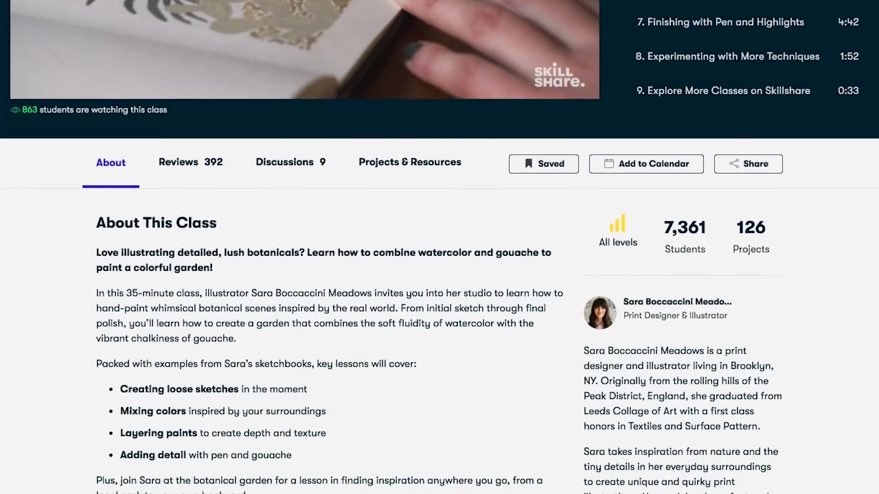
{"action": "left_click", "coordinate": [190, 169]}
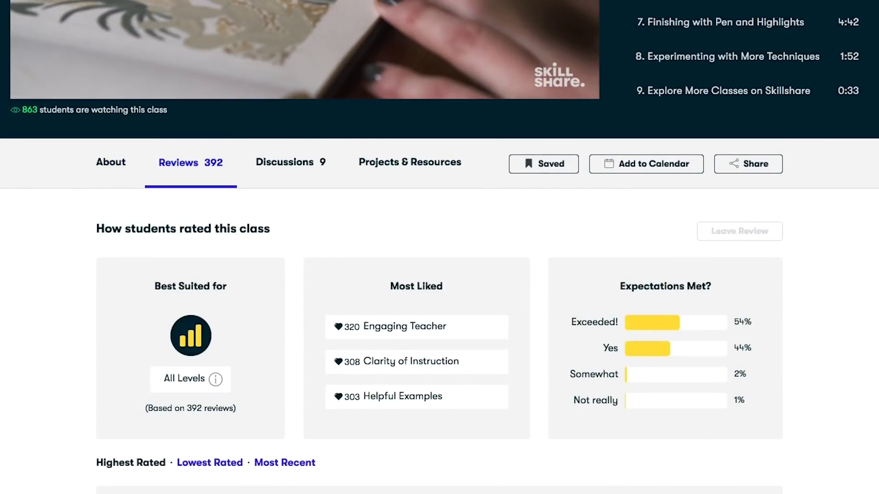
{"action": "left_click", "coordinate": [288, 180]}
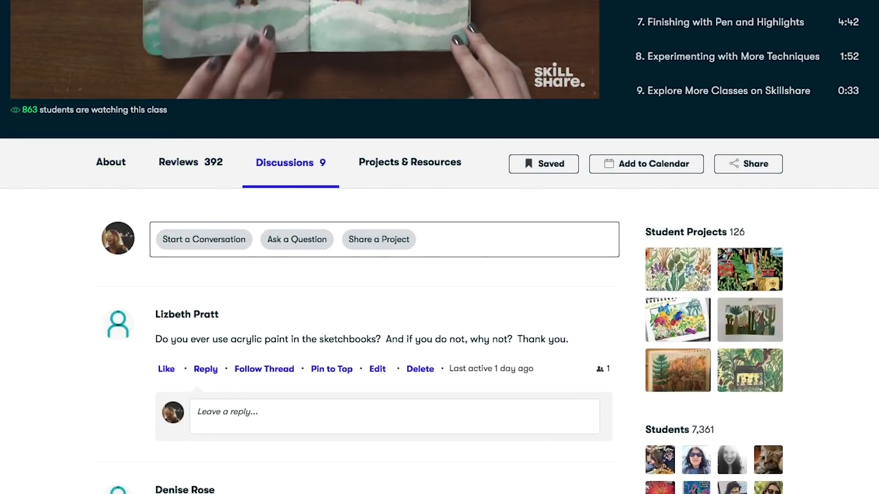
{"action": "left_click", "coordinate": [401, 178]}
Tick Film & Video as a topic of interest in the topic picker
{"action": "scroll", "coordinate": [402, 178], "scroll_direction": "down", "scroll_amount": 3}
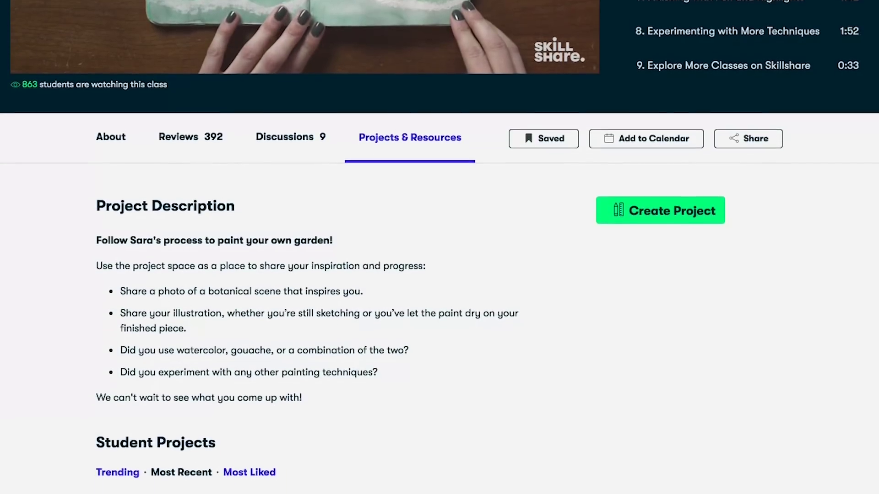
{"action": "scroll", "coordinate": [439, 247], "scroll_direction": "down", "scroll_amount": 5}
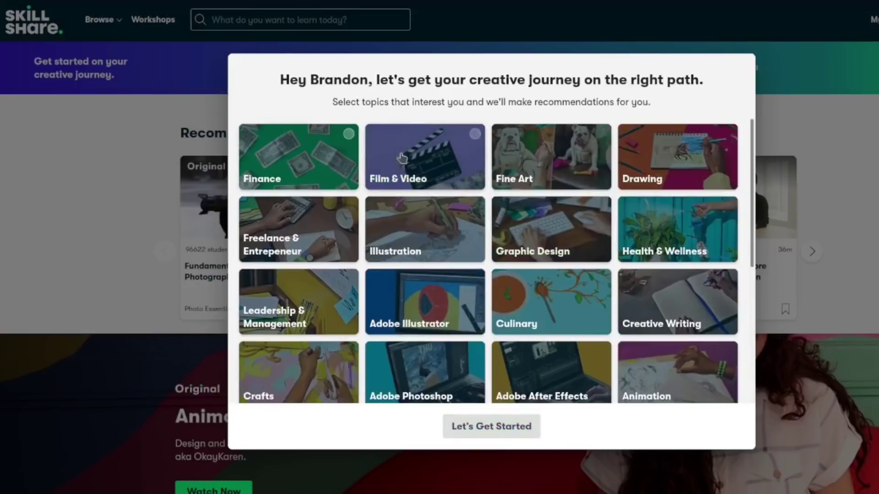
{"action": "left_click", "coordinate": [402, 158]}
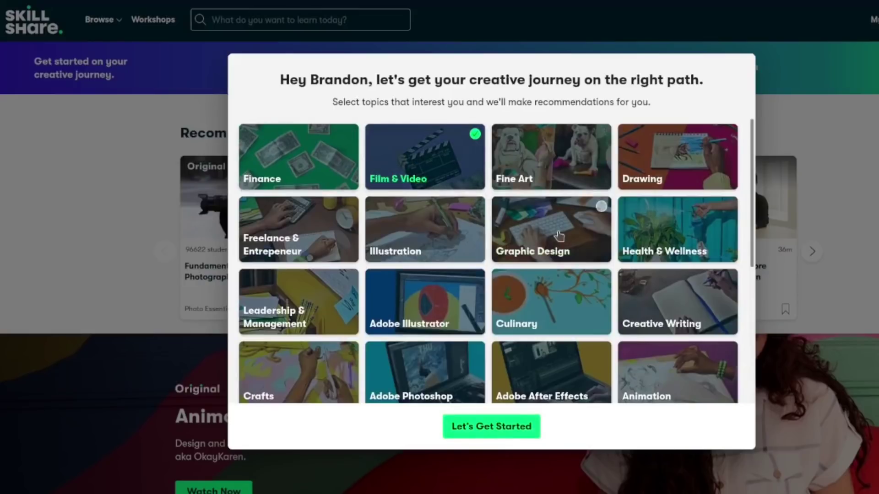
{"action": "scroll", "coordinate": [397, 247], "scroll_direction": "down", "scroll_amount": 5}
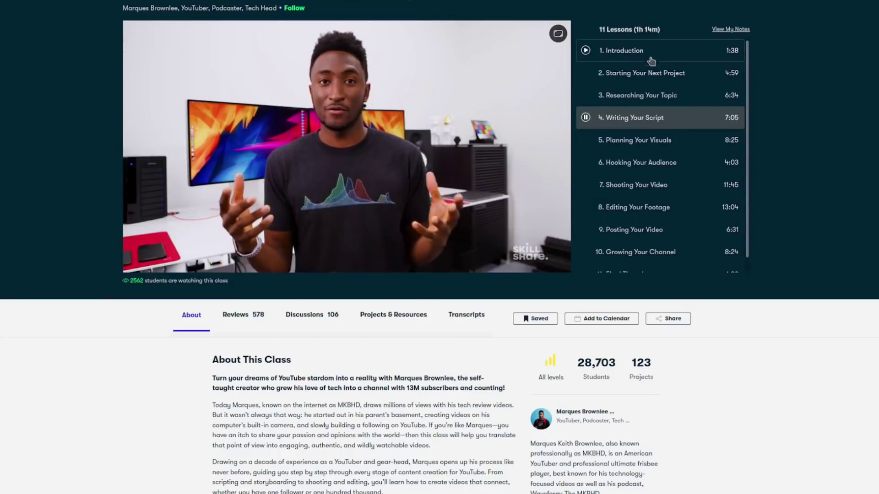
Play lesson 1 Introduction of the YouTube class and scroll down the class page
{"action": "left_click", "coordinate": [632, 50]}
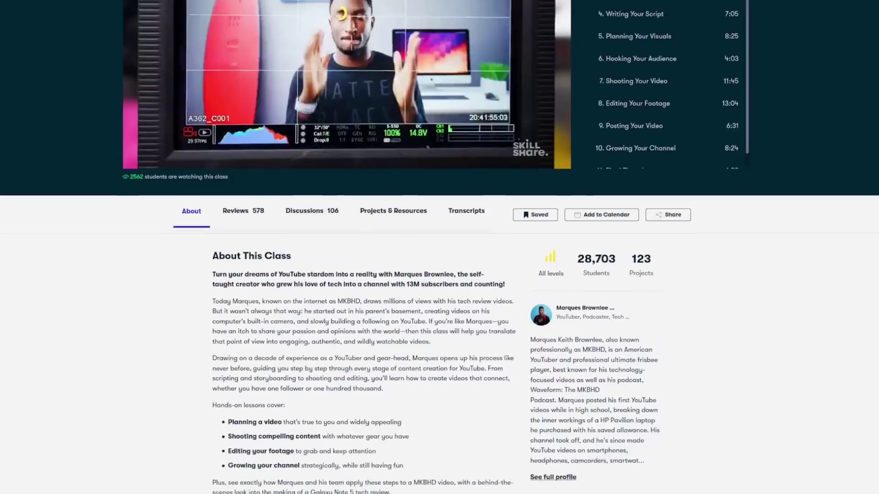
{"action": "scroll", "coordinate": [440, 247], "scroll_direction": "down", "scroll_amount": 3}
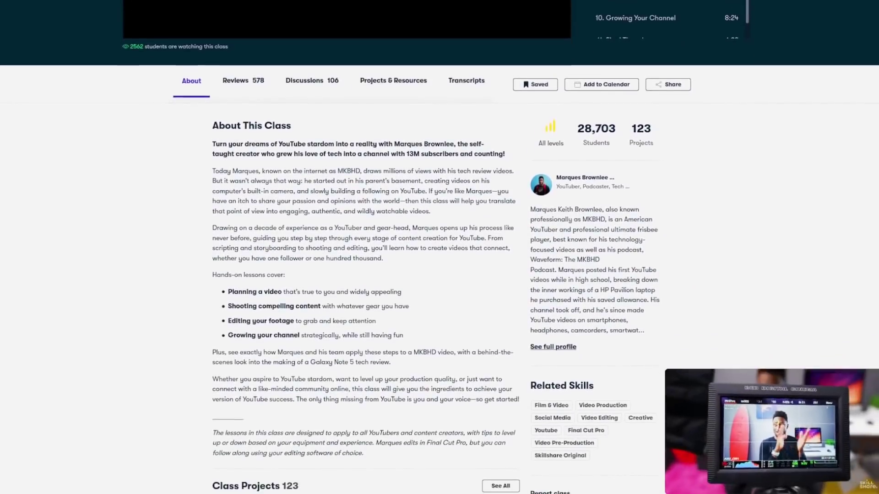
{"action": "scroll", "coordinate": [440, 247], "scroll_direction": "down", "scroll_amount": 2}
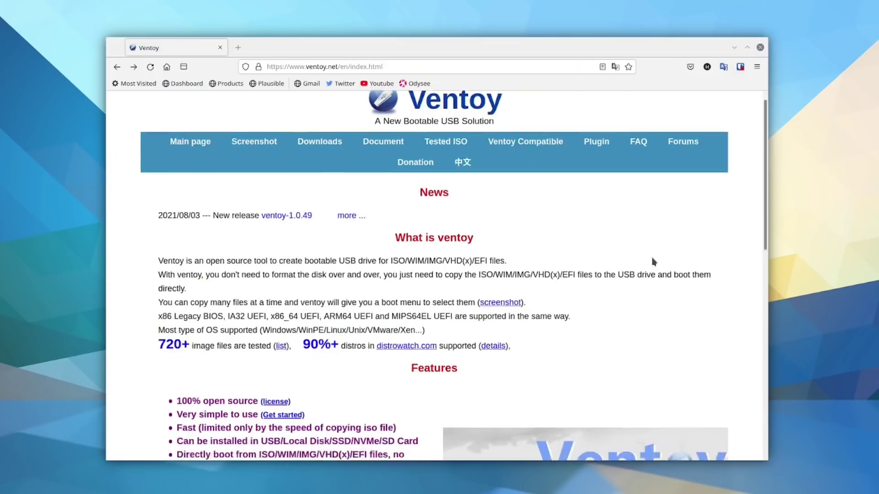
Review the Tested ISO list on ventoy.net, then return to the top of the page
{"action": "scroll", "coordinate": [654, 262], "scroll_direction": "down", "scroll_amount": 3}
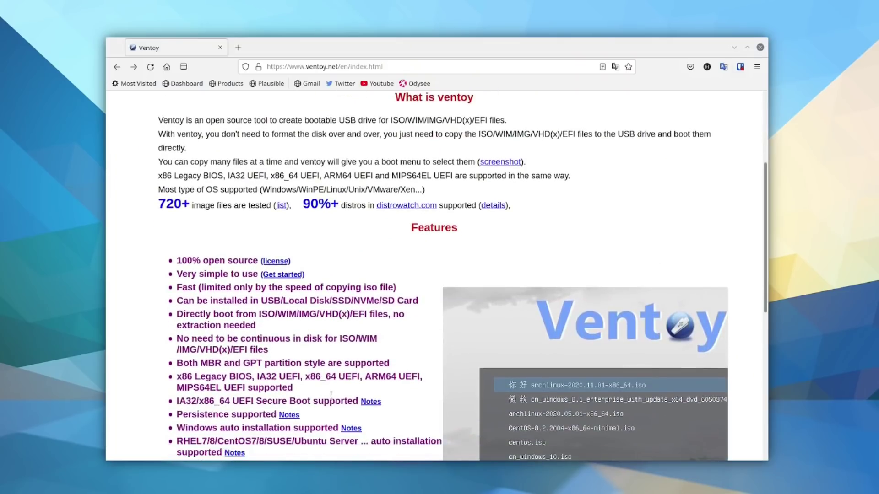
{"action": "scroll", "coordinate": [333, 410], "scroll_direction": "up", "scroll_amount": 2}
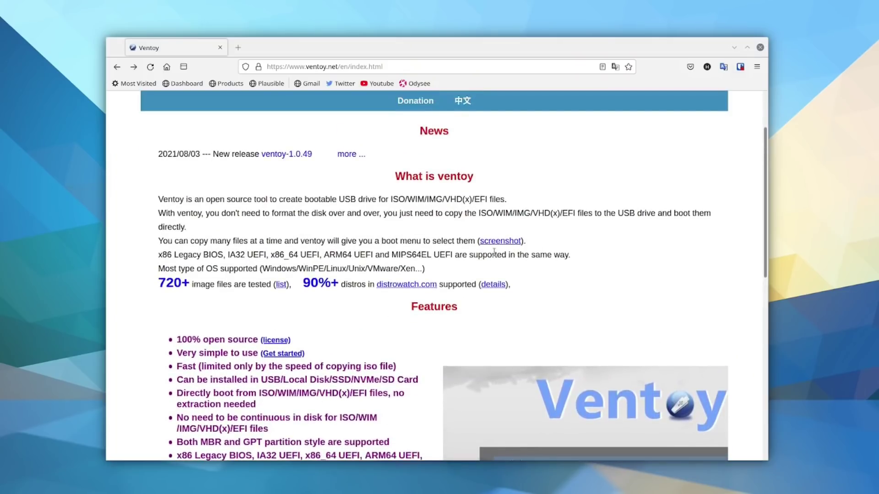
{"action": "scroll", "coordinate": [392, 224], "scroll_direction": "up", "scroll_amount": 2}
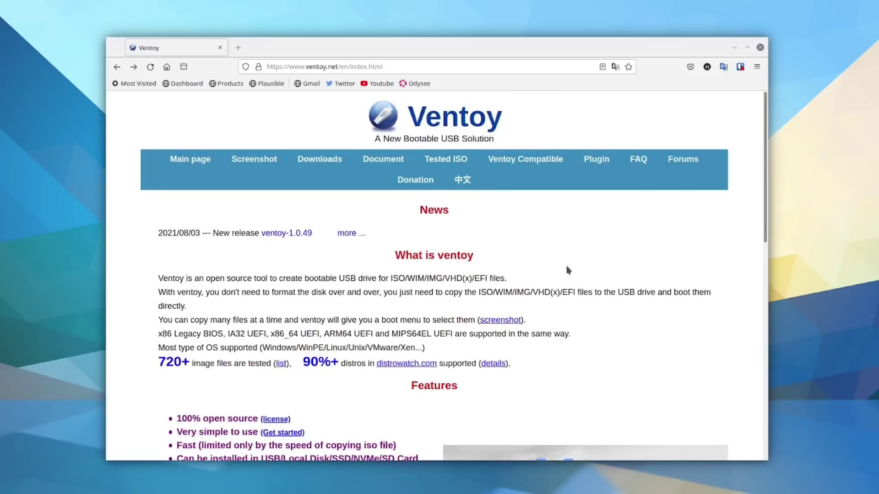
{"action": "left_click", "coordinate": [443, 164]}
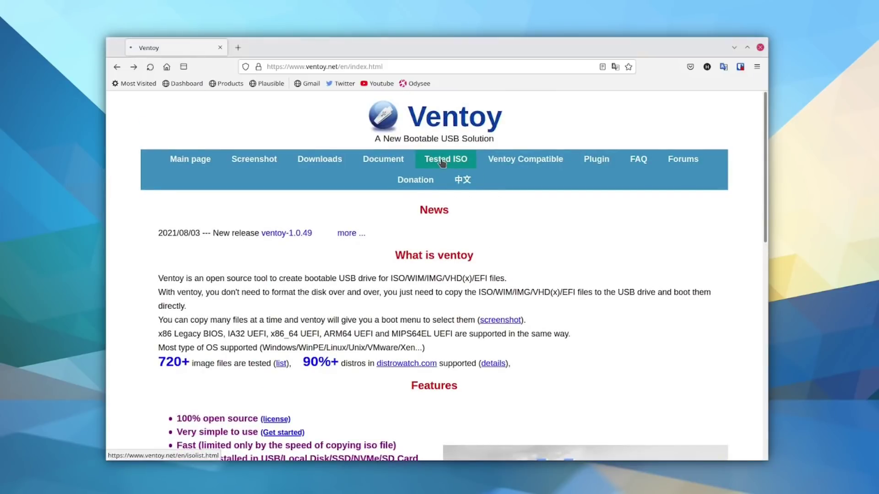
{"action": "scroll", "coordinate": [204, 247], "scroll_direction": "down", "scroll_amount": 2}
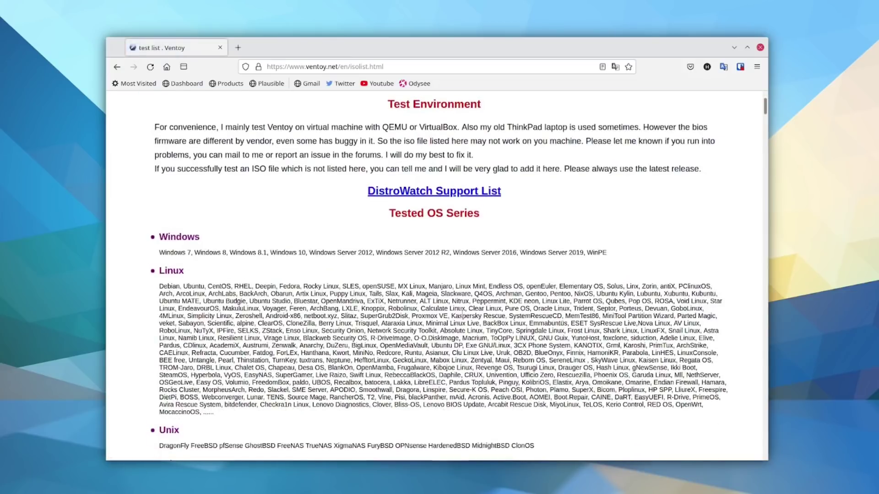
{"action": "scroll", "coordinate": [460, 311], "scroll_direction": "down", "scroll_amount": 5}
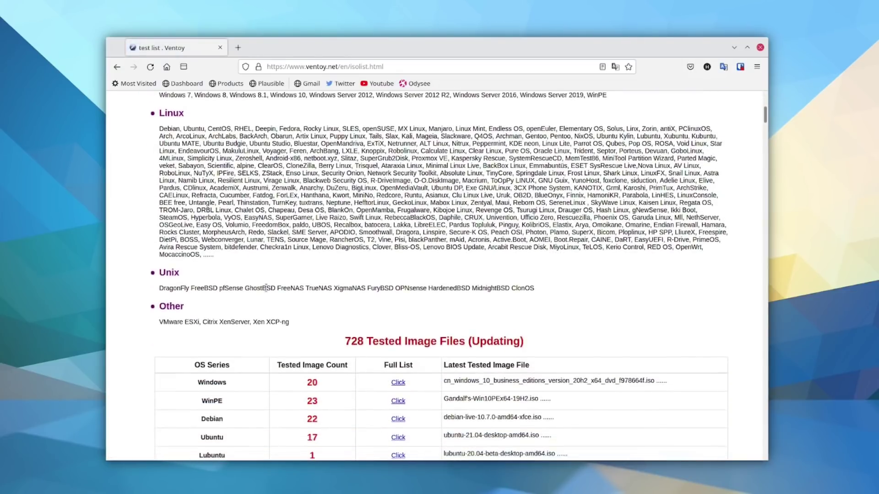
{"action": "scroll", "coordinate": [257, 311], "scroll_direction": "down", "scroll_amount": 2}
{"action": "key", "text": "Home"}
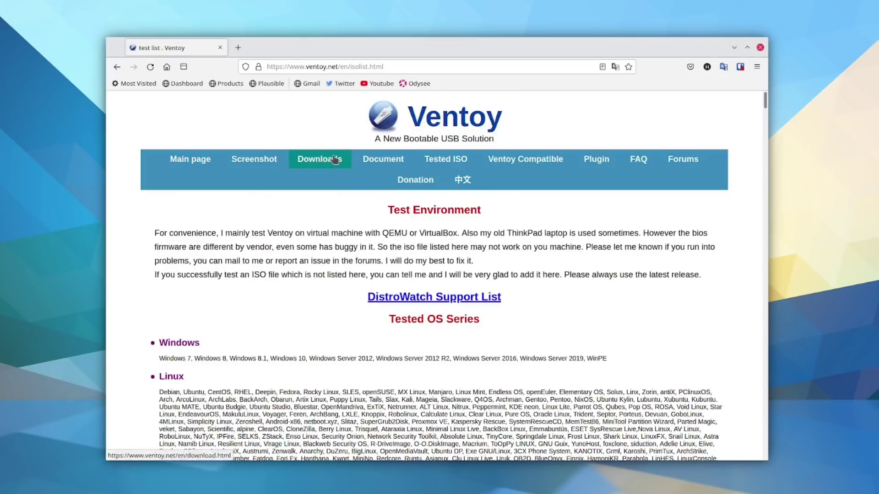
From Ventoy's Downloads page, open the GitHub 1.0.49 release and download ventoy-1.0.49-windows.zip
{"action": "left_click", "coordinate": [335, 159]}
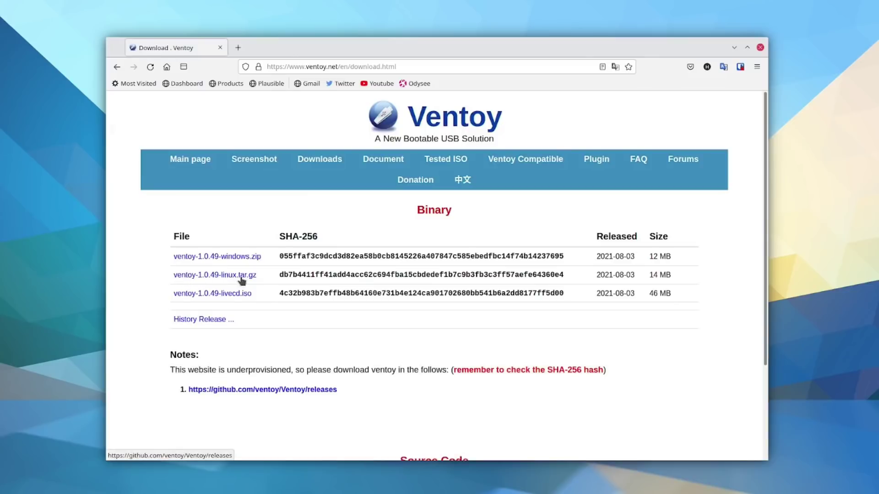
{"action": "left_click", "coordinate": [263, 389]}
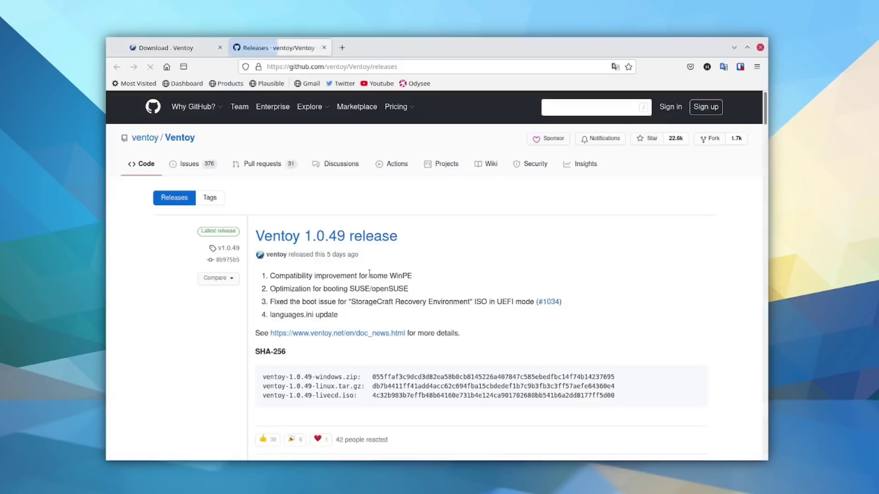
{"action": "scroll", "coordinate": [372, 276], "scroll_direction": "down", "scroll_amount": 5}
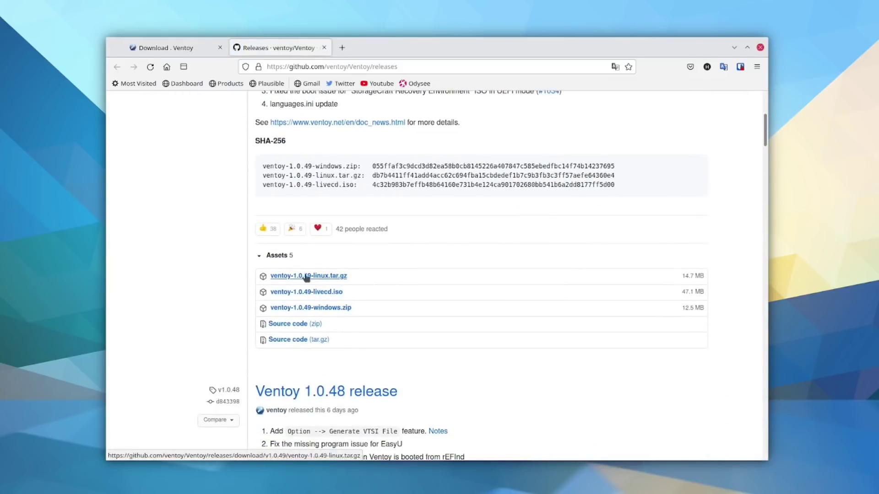
{"action": "left_click", "coordinate": [336, 310]}
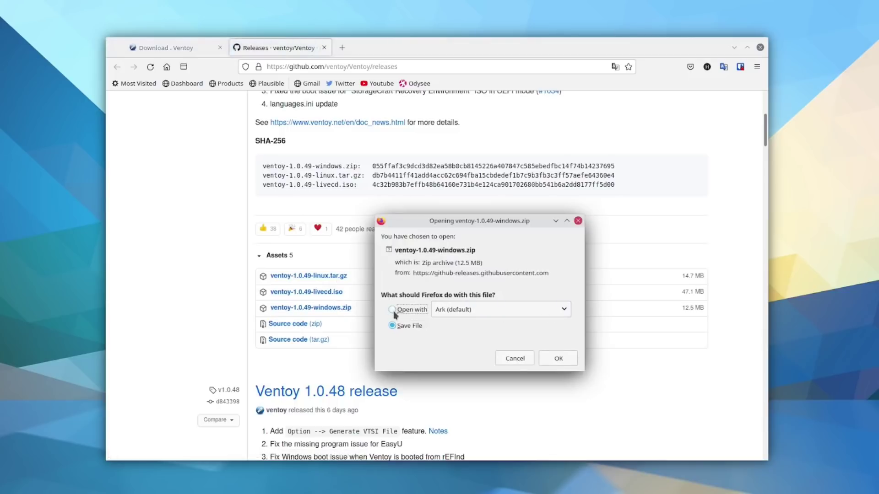
Open ventoy-1.0.49-windows.zip in Ark, then close it
{"action": "left_click", "coordinate": [568, 362]}
{"action": "left_click_drag", "start_coordinate": [739, 179], "coordinate": [429, 141]}
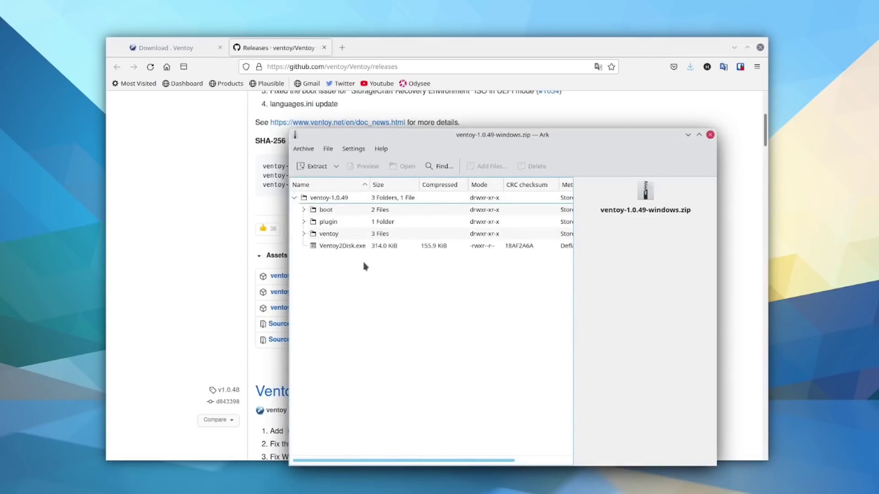
{"action": "left_click", "coordinate": [711, 135]}
{"action": "scroll", "coordinate": [326, 298], "scroll_direction": "up", "scroll_amount": 2}
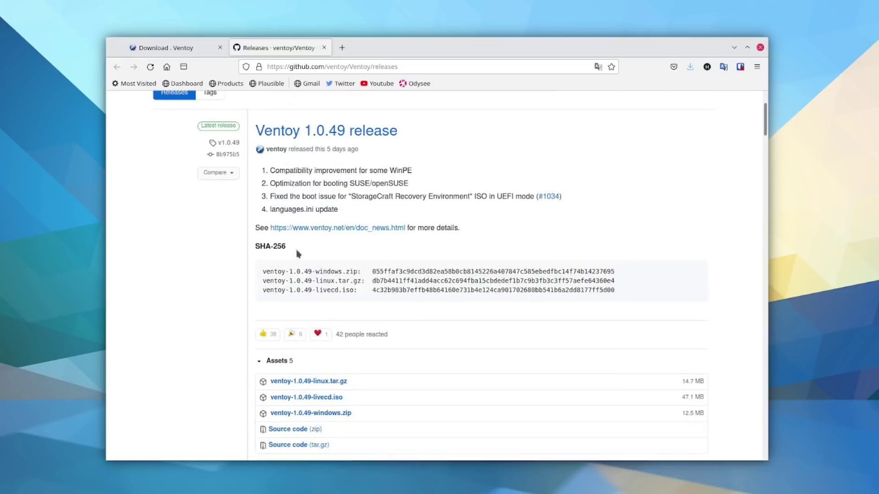
{"action": "scroll", "coordinate": [326, 297], "scroll_direction": "down", "scroll_amount": 2}
Download ventoy-1.0.49-linux.tar.gz and extract it into the home folder with Ark
{"action": "left_click", "coordinate": [326, 277]}
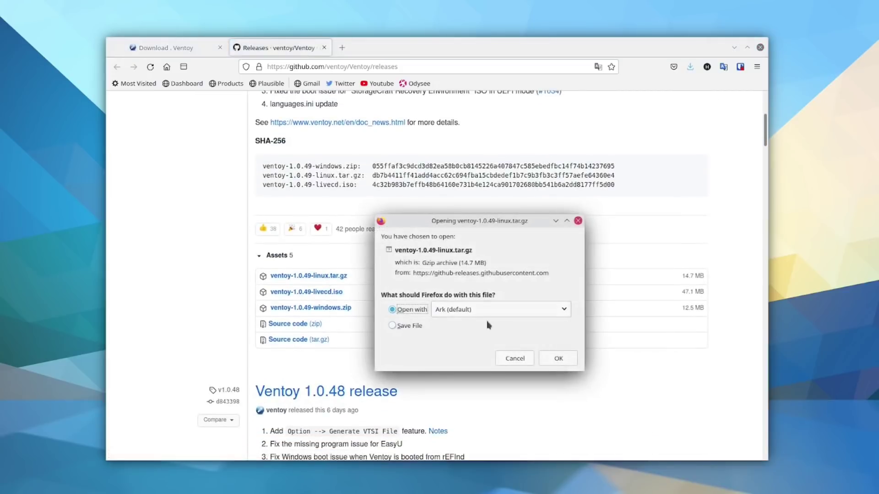
{"action": "left_click", "coordinate": [558, 359]}
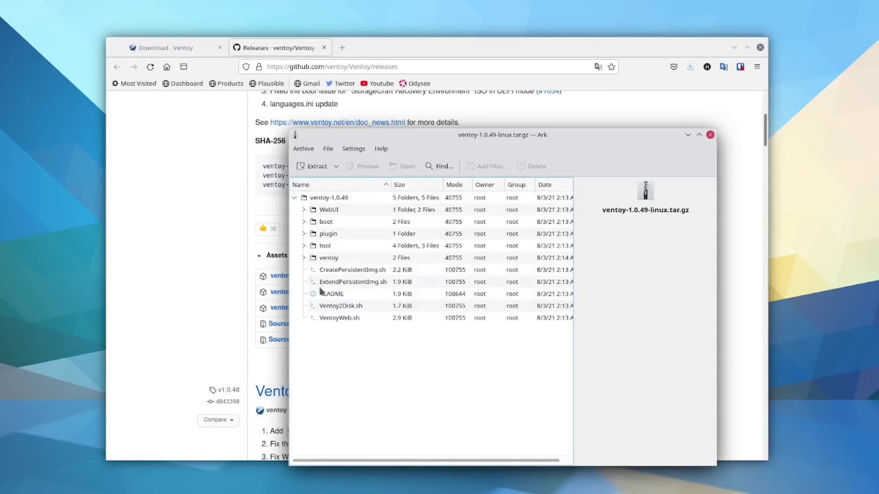
{"action": "left_click", "coordinate": [313, 165]}
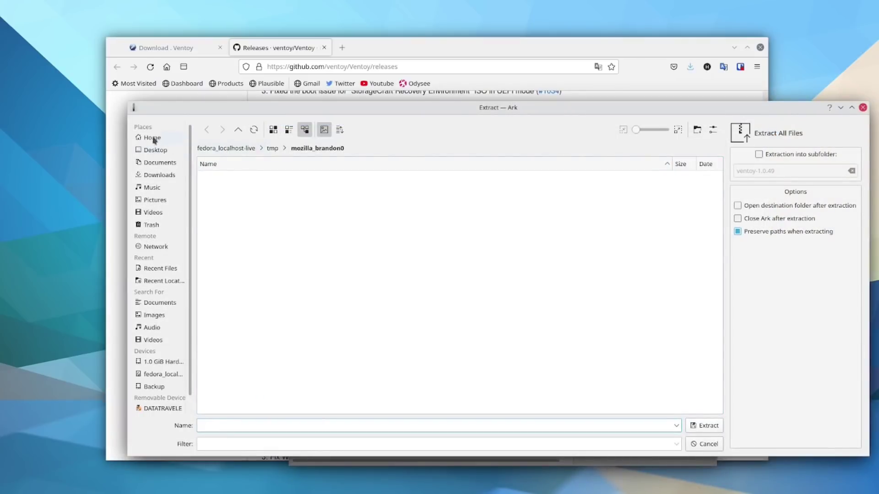
{"action": "left_click", "coordinate": [153, 138]}
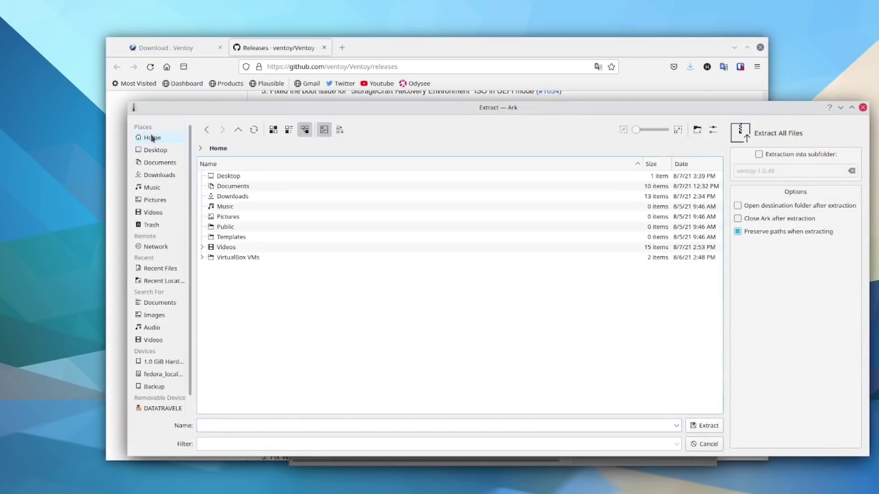
{"action": "left_click", "coordinate": [706, 426]}
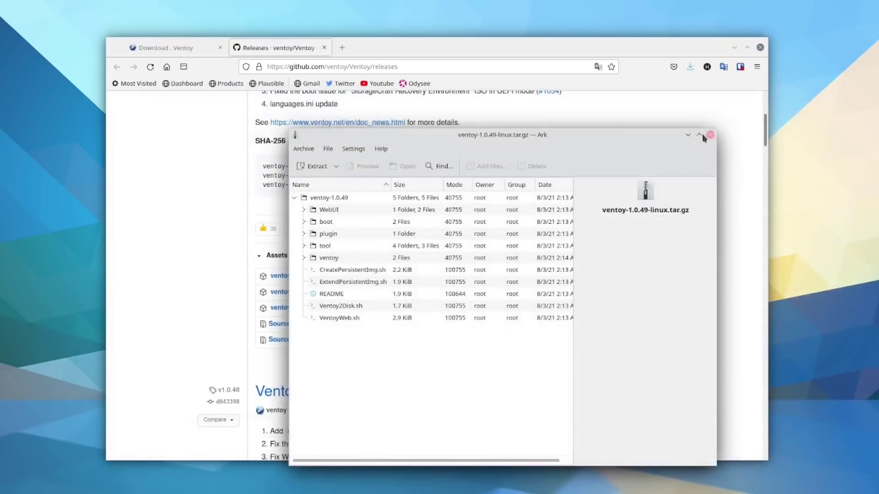
{"action": "left_click", "coordinate": [711, 135]}
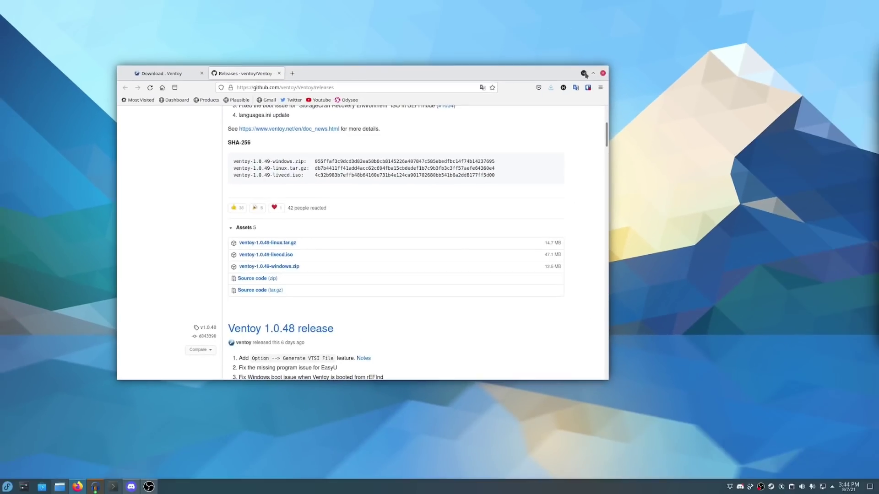
Minimize Firefox and open the extracted ventoy-1.0.49 folder from Home in Dolphin
{"action": "left_click", "coordinate": [735, 48]}
{"action": "left_click", "coordinate": [61, 487]}
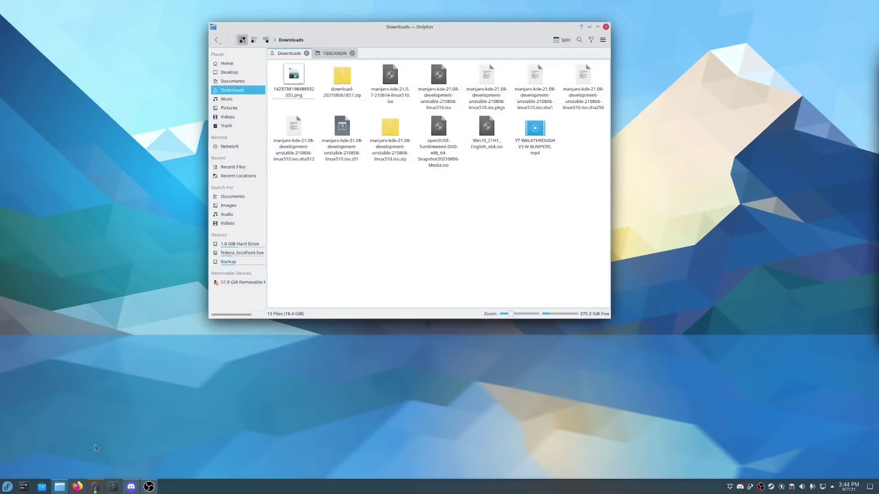
{"action": "left_click_drag", "start_coordinate": [381, 23], "coordinate": [305, 77]}
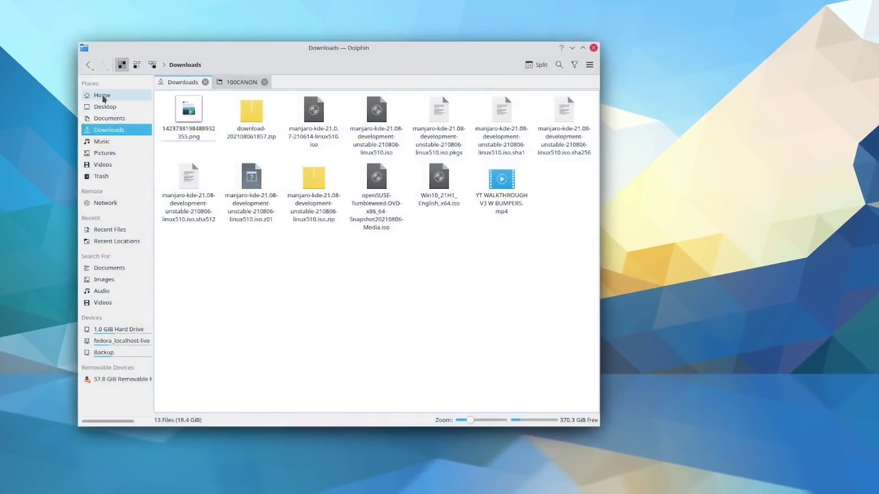
{"action": "left_click", "coordinate": [102, 96]}
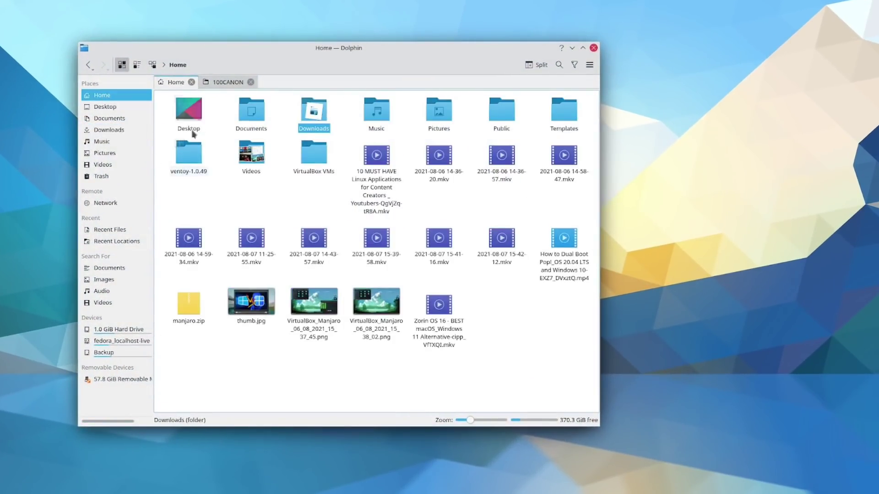
{"action": "double_click", "coordinate": [192, 158]}
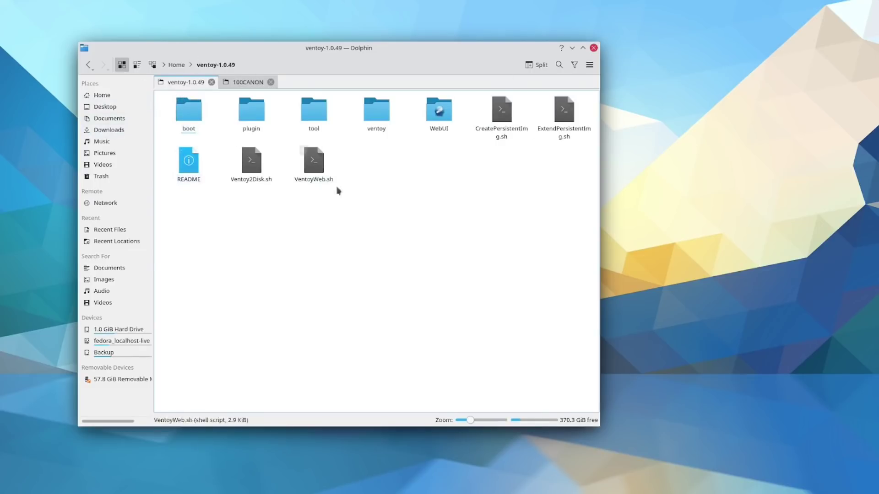
{"action": "right_click", "coordinate": [432, 192]}
Open a terminal in the ventoy-1.0.49 folder and list its contents with ls
{"action": "left_click", "coordinate": [464, 270]}
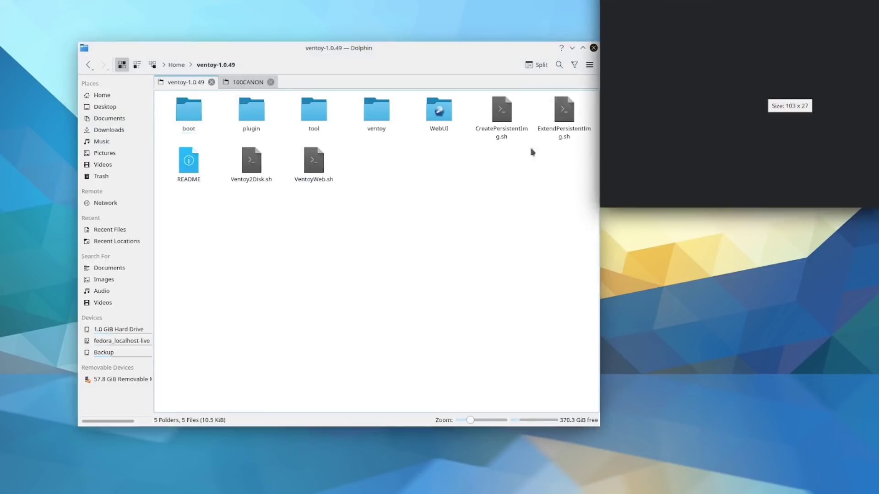
{"action": "left_click_drag", "start_coordinate": [410, 89], "coordinate": [117, 18]}
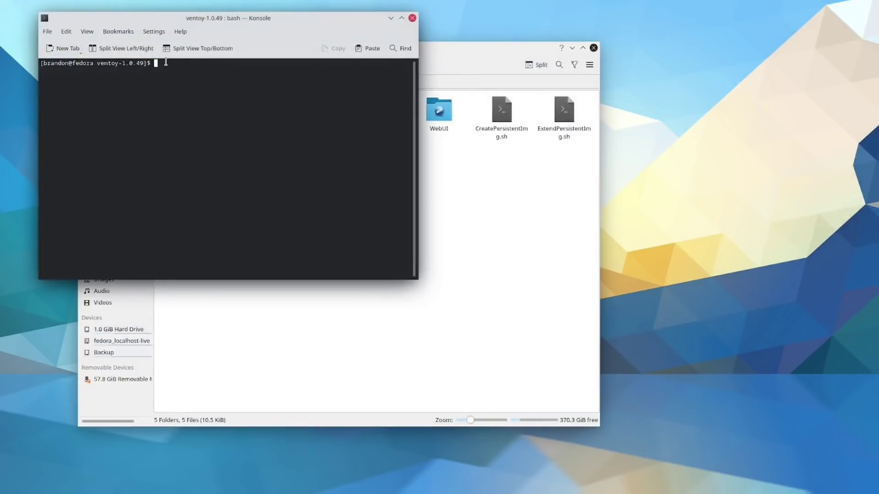
{"action": "type", "text": "ls"}
{"action": "key", "text": "Return"}
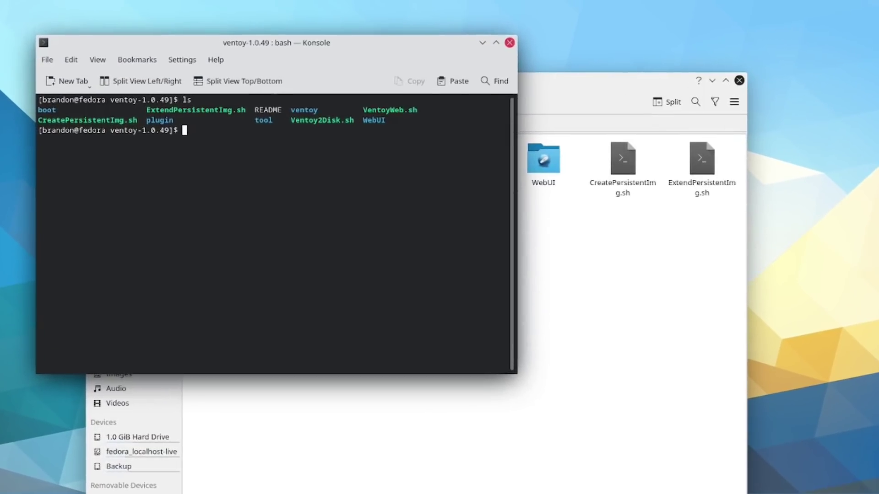
Run sudo sh VentoyWeb.sh with the admin password and open 127.0.0.1:24680
{"action": "type", "text": "sud"}
{"action": "type", "text": "o sh "}
{"action": "type", "text": "Ven"}
{"action": "key", "text": "Tab"}
{"action": "type", "text": "W"}
{"action": "key", "text": "Tab"}
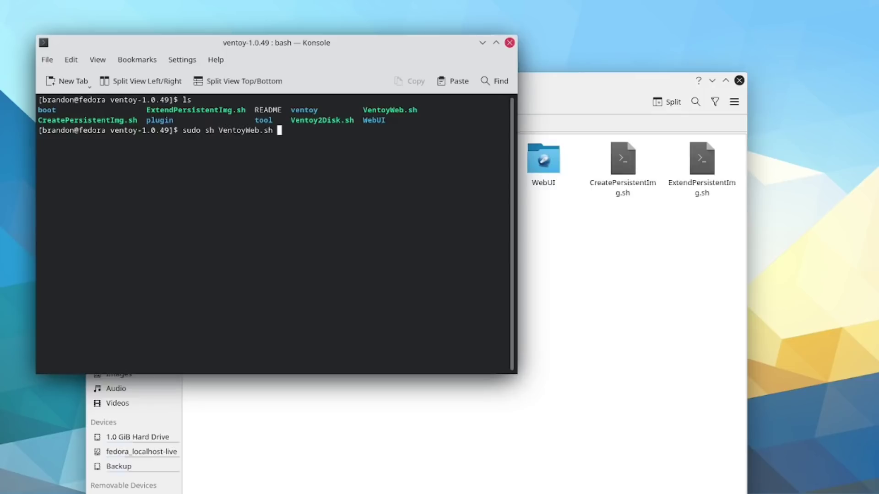
{"action": "key", "text": "Return"}
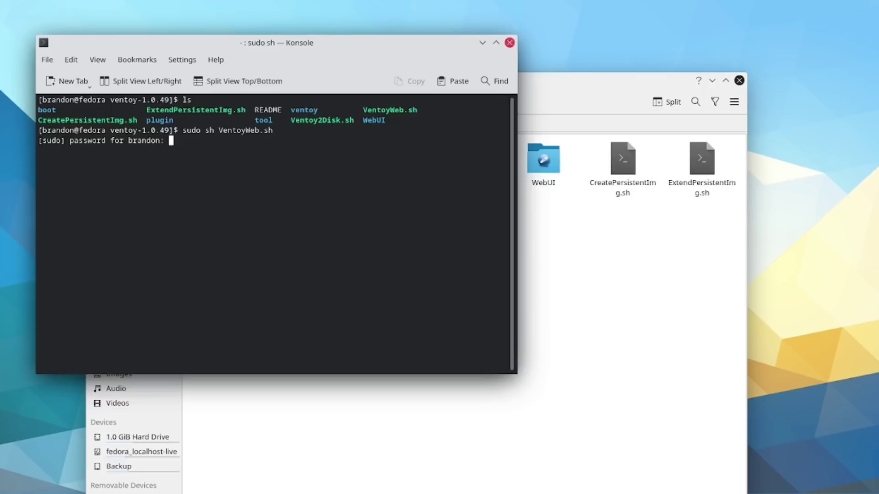
{"action": "key", "text": "Return"}
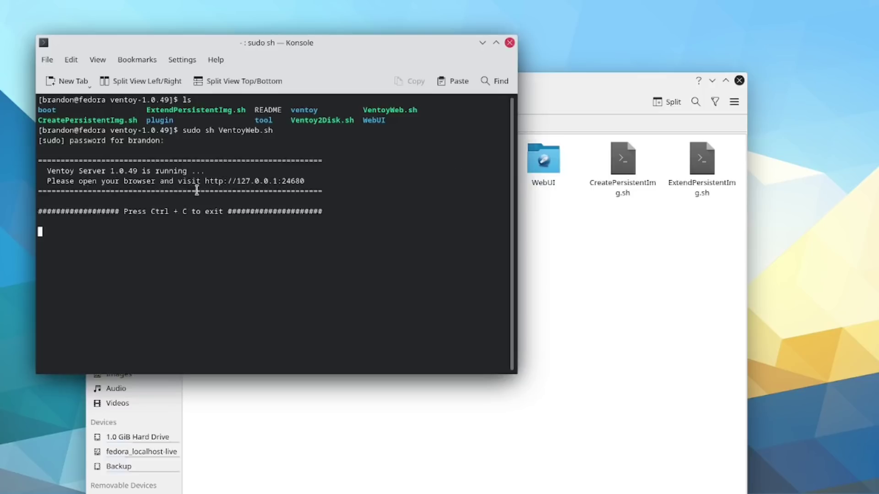
{"action": "left_click", "coordinate": [268, 181], "text": "ctrl"}
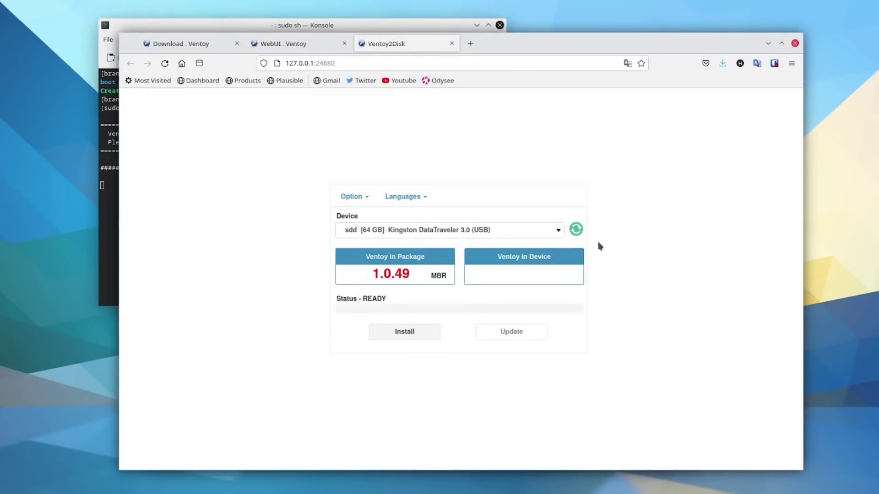
Keep the Kingston DataTraveler 3.0 drive selected, check Option and Languages menus, and click Install
{"action": "left_click", "coordinate": [377, 232]}
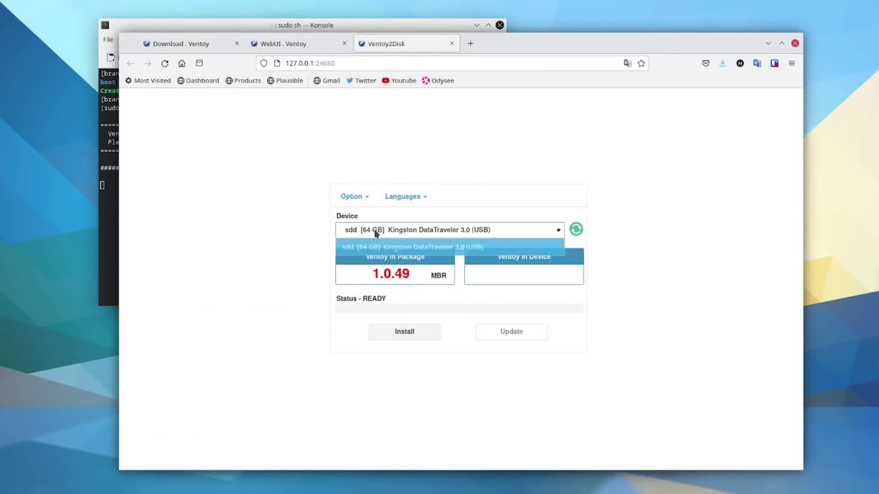
{"action": "left_click", "coordinate": [500, 251]}
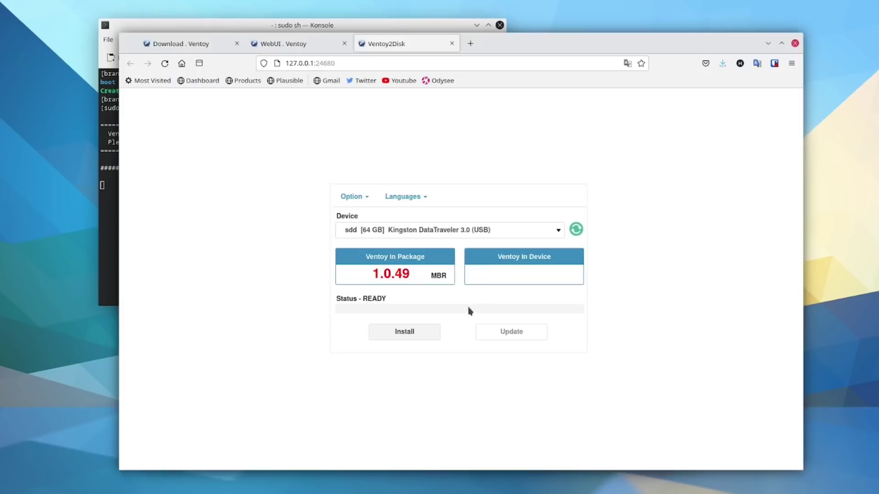
{"action": "left_click", "coordinate": [347, 198]}
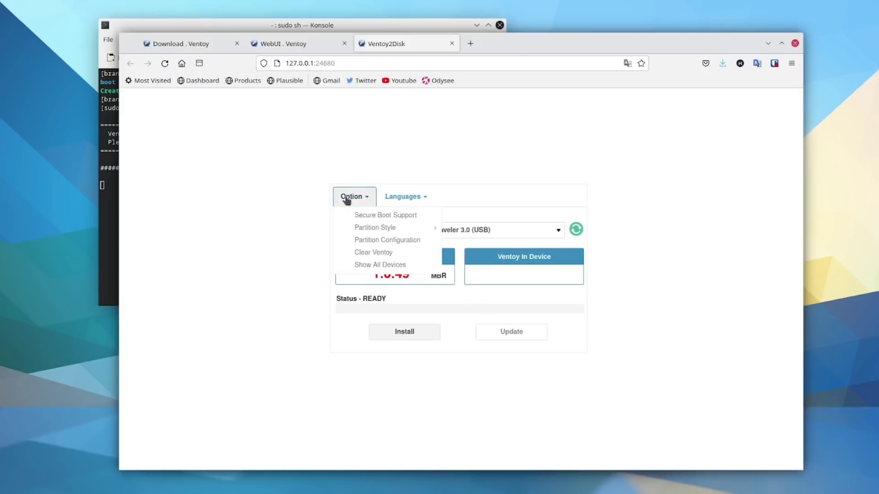
{"action": "left_click", "coordinate": [389, 197]}
{"action": "left_click", "coordinate": [306, 197]}
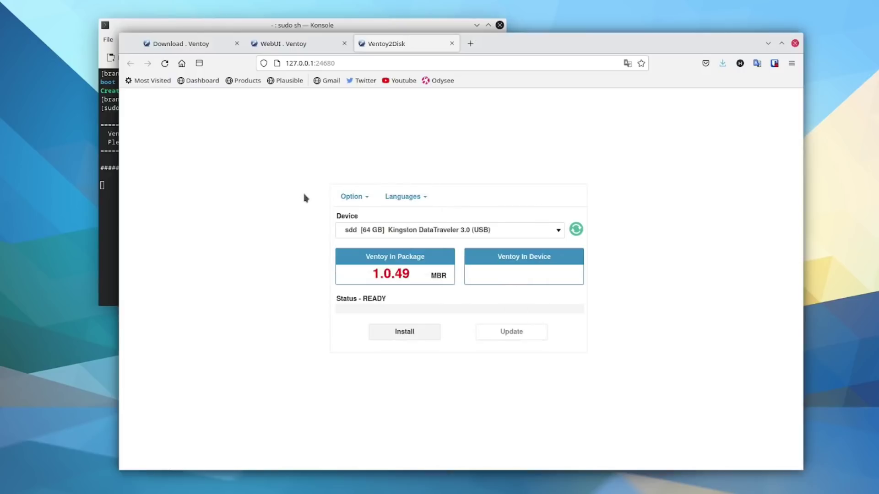
{"action": "left_click", "coordinate": [406, 334]}
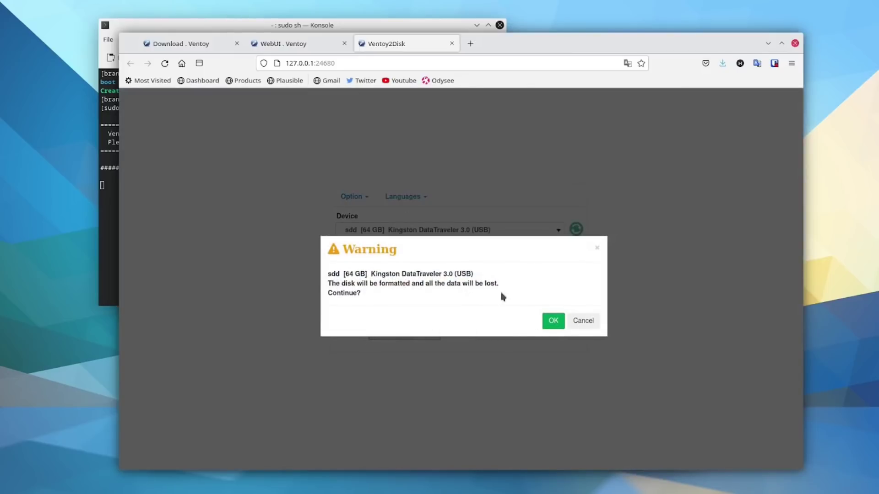
Confirm both format warnings to install Ventoy, then switch back to Dolphin
{"action": "left_click", "coordinate": [549, 328]}
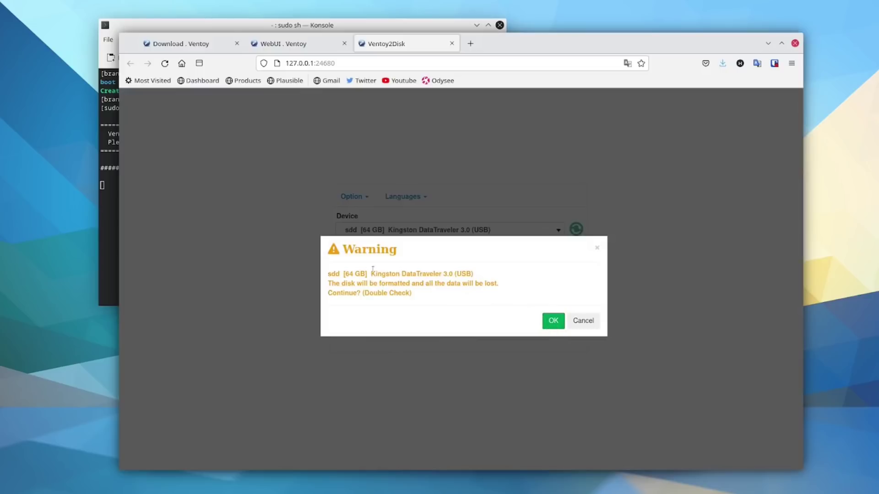
{"action": "left_click", "coordinate": [553, 323]}
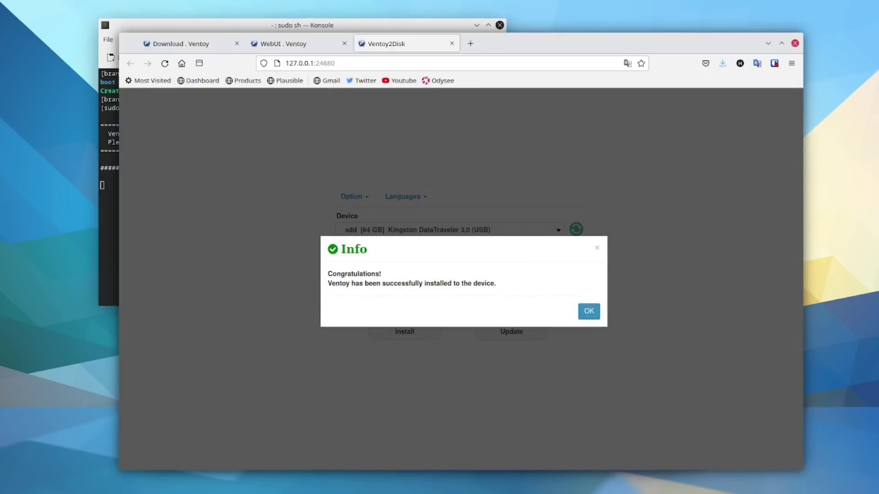
{"action": "key", "text": "alt+Tab"}
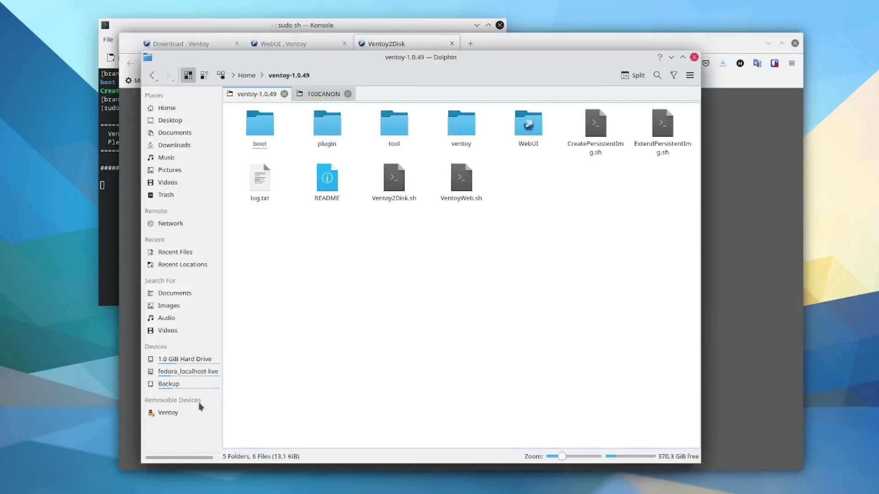
Open the empty Ventoy drive, then go to Documents holding the ten ISO files
{"action": "left_click", "coordinate": [160, 412]}
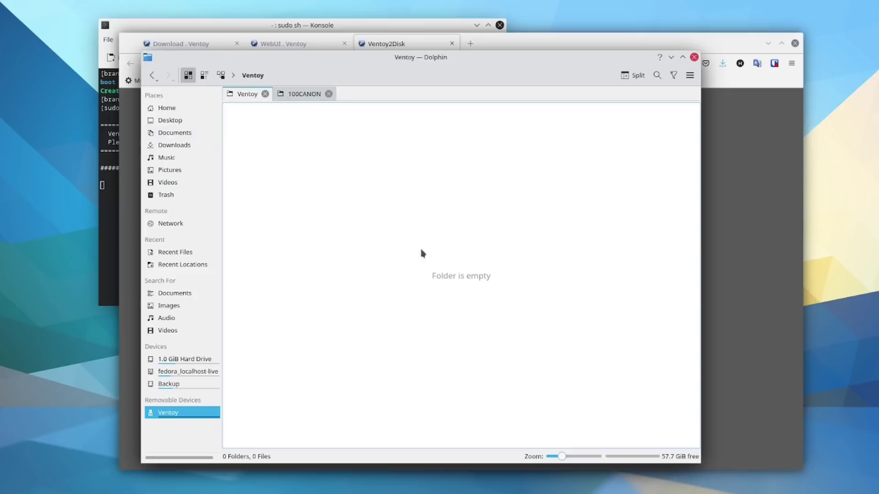
{"action": "left_click", "coordinate": [180, 133]}
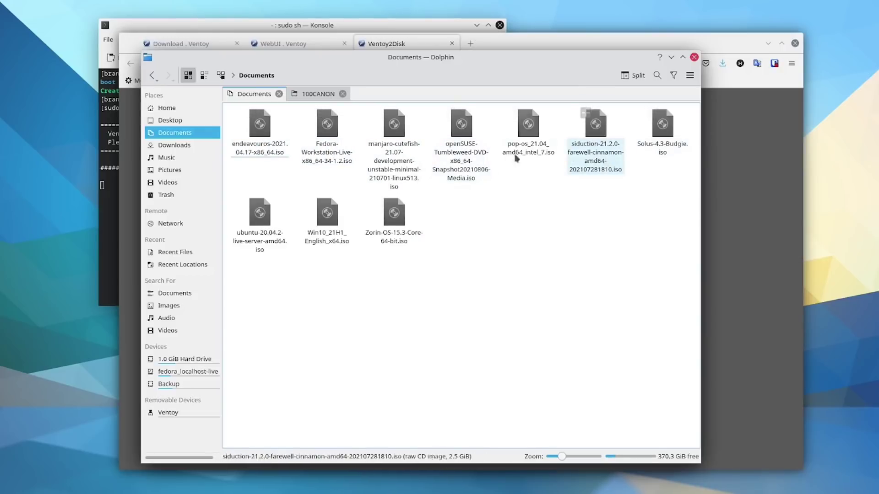
{"action": "mouse_move", "coordinate": [353, 287]}
{"action": "left_mouse_down"}
{"action": "mouse_move", "coordinate": [298, 175]}
{"action": "mouse_move", "coordinate": [352, 293]}
{"action": "left_mouse_up"}
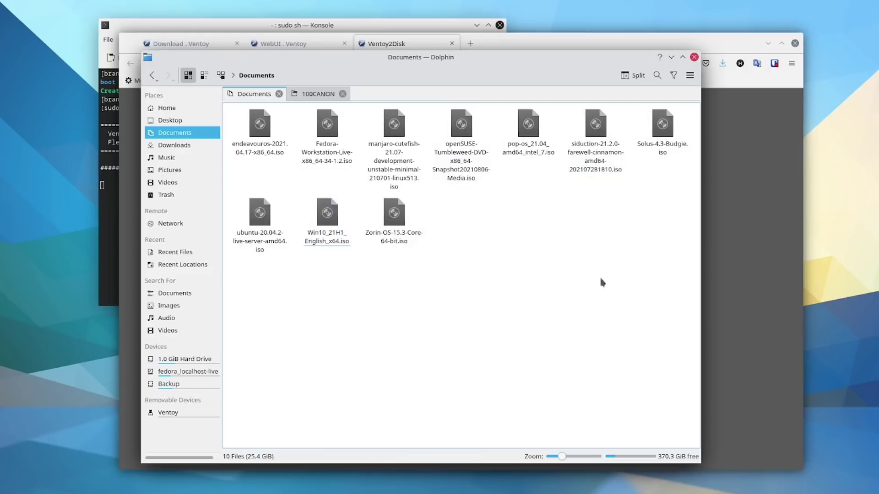
Copy all ten ISOs from Documents, paste them onto the Ventoy drive, and return to Firefox
{"action": "key", "text": "ctrl+a"}
{"action": "right_click", "coordinate": [259, 131]}
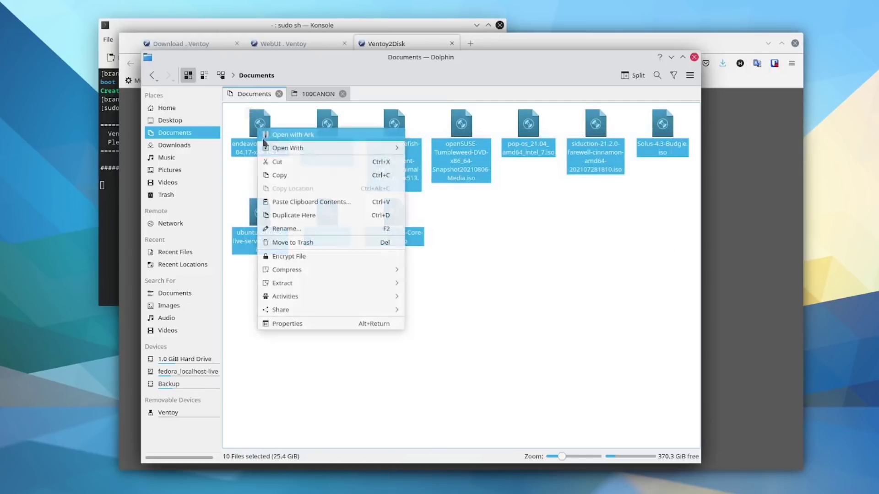
{"action": "left_click", "coordinate": [275, 175]}
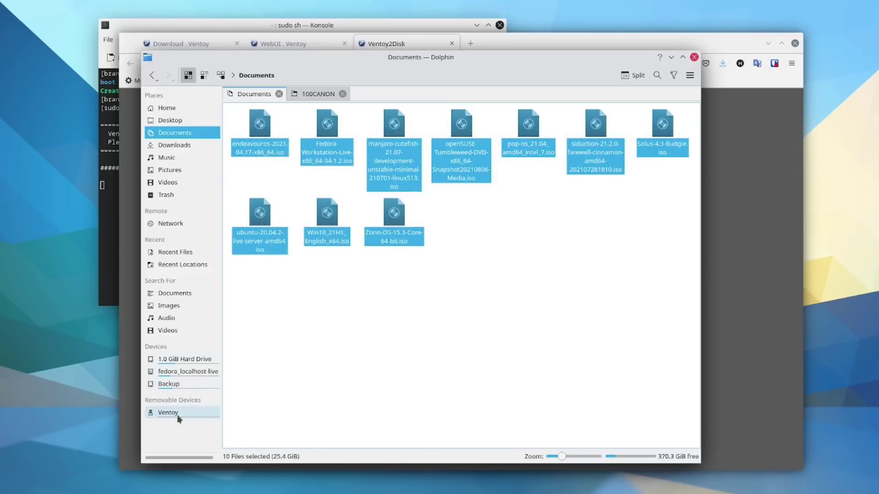
{"action": "left_click", "coordinate": [178, 417]}
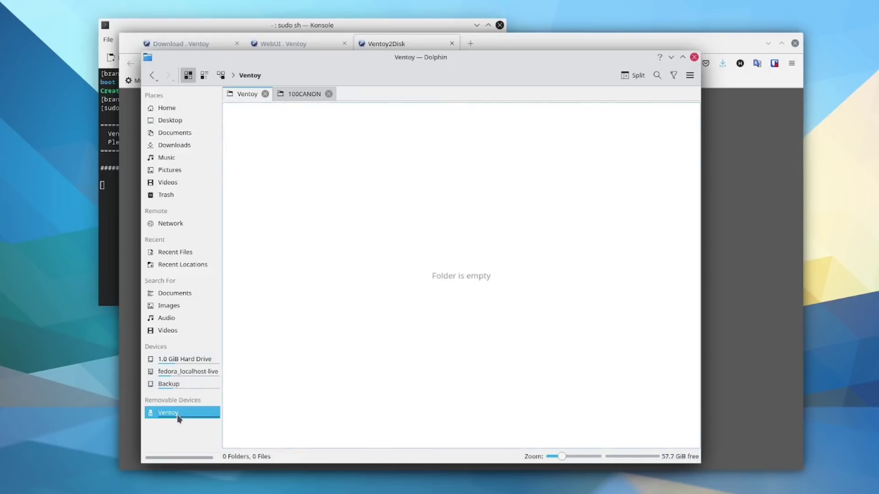
{"action": "right_click", "coordinate": [437, 203]}
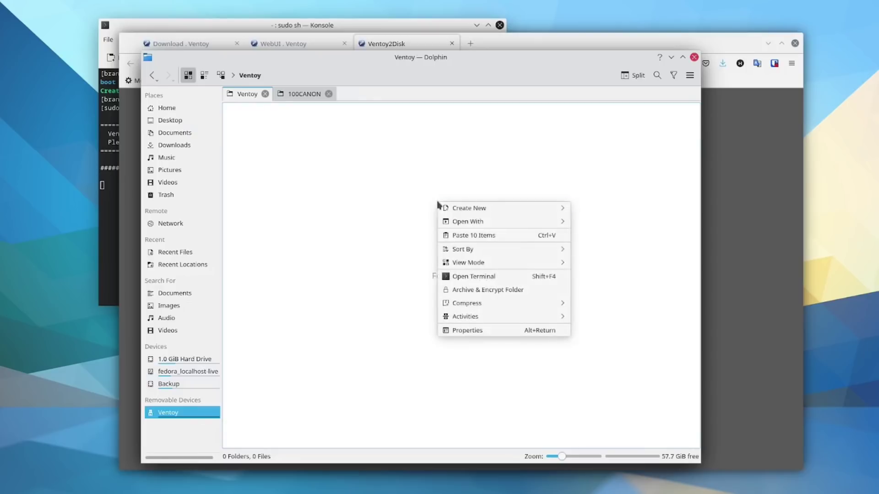
{"action": "left_click", "coordinate": [486, 235]}
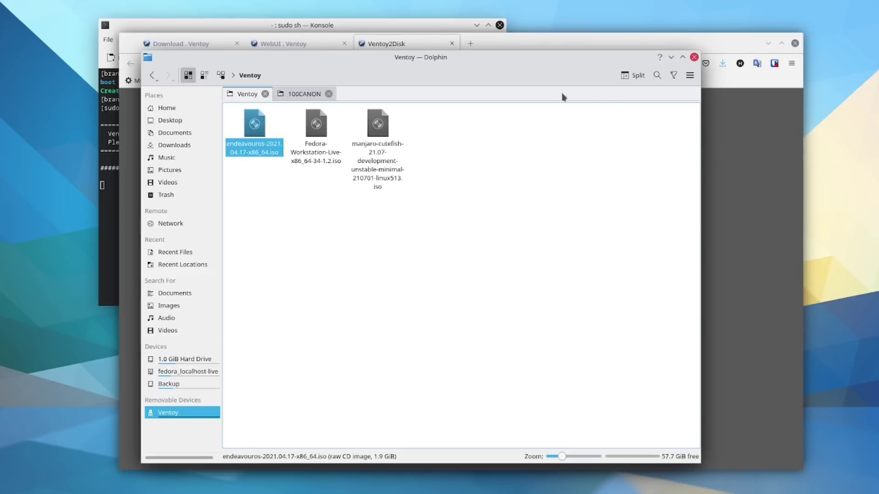
{"action": "left_click", "coordinate": [542, 43]}
{"action": "left_click", "coordinate": [181, 44]}
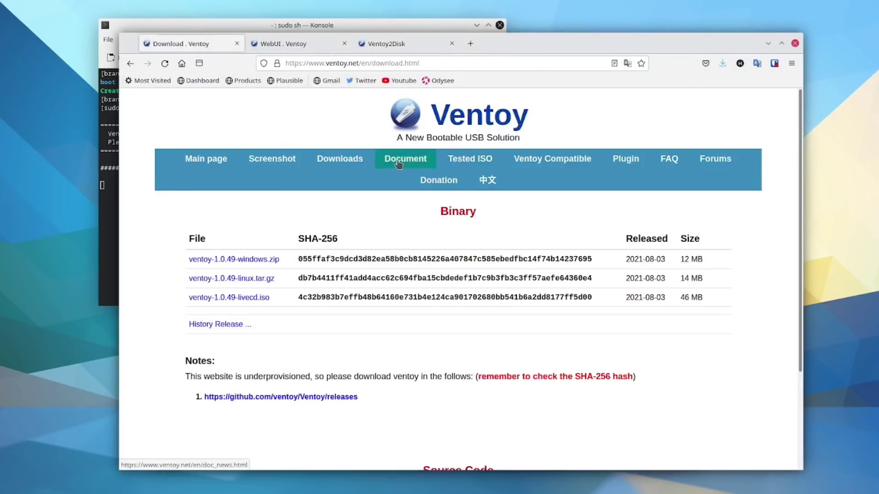
Go from the releases link to the ventoy/Ventoy GitHub repository and scroll to its README Document table
{"action": "left_click", "coordinate": [208, 260]}
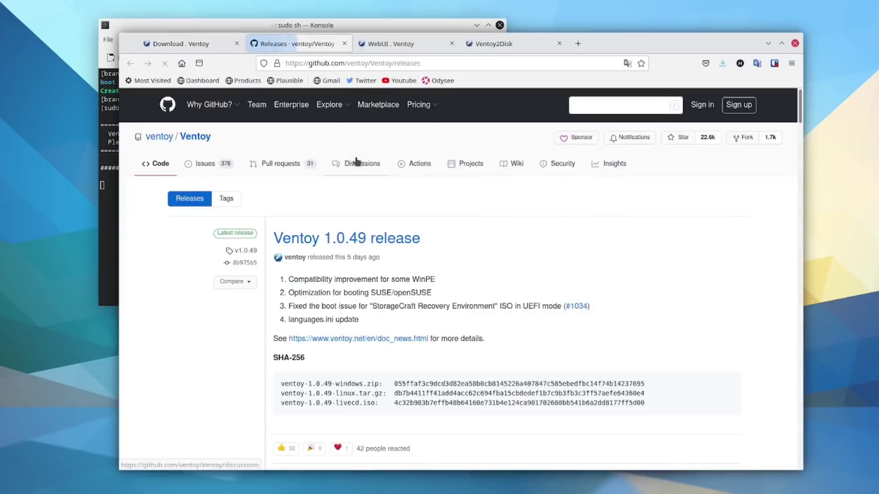
{"action": "left_click", "coordinate": [206, 137]}
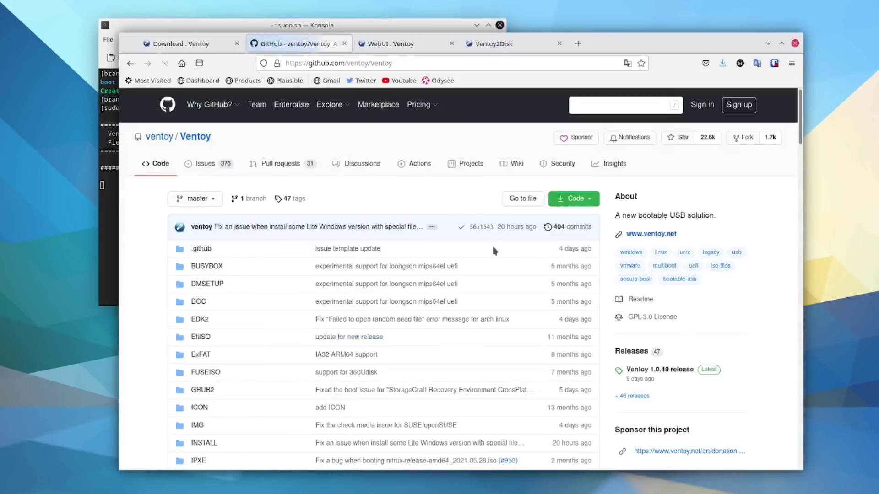
{"action": "scroll", "coordinate": [416, 275], "scroll_direction": "down", "scroll_amount": 5}
{"action": "scroll", "coordinate": [417, 275], "scroll_direction": "down", "scroll_amount": 15}
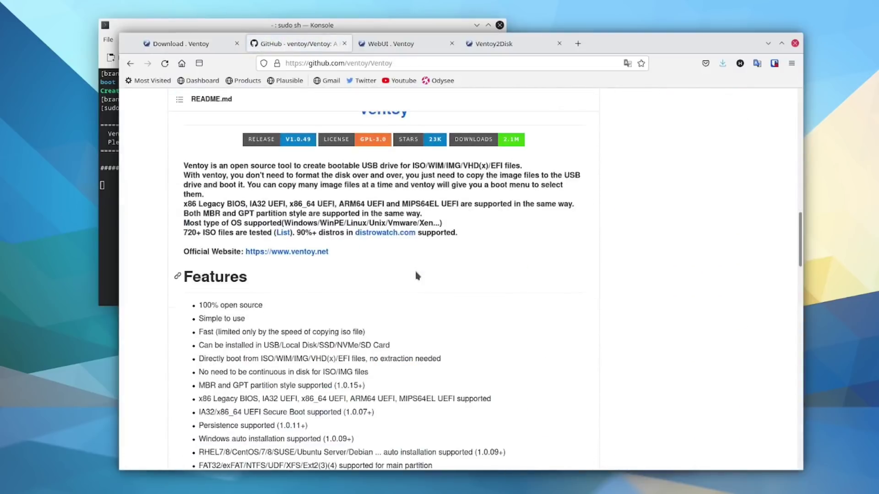
{"action": "scroll", "coordinate": [417, 275], "scroll_direction": "down", "scroll_amount": 15}
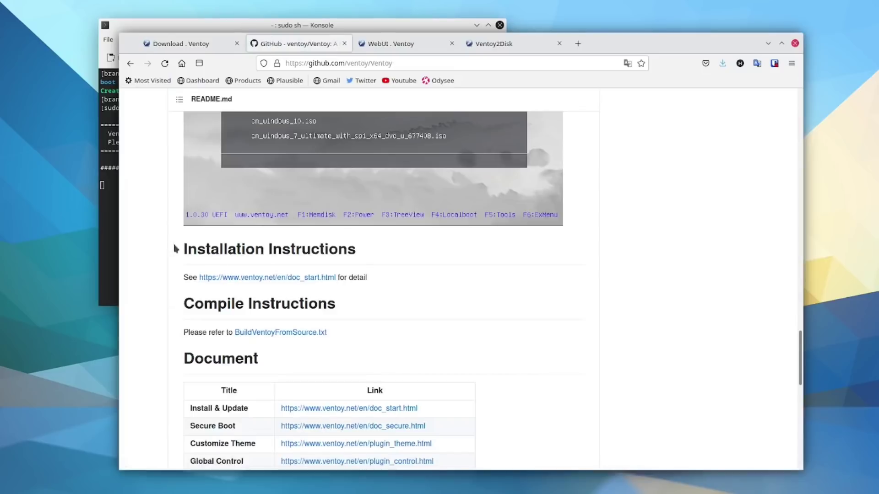
{"action": "scroll", "coordinate": [187, 356], "scroll_direction": "down", "scroll_amount": 2}
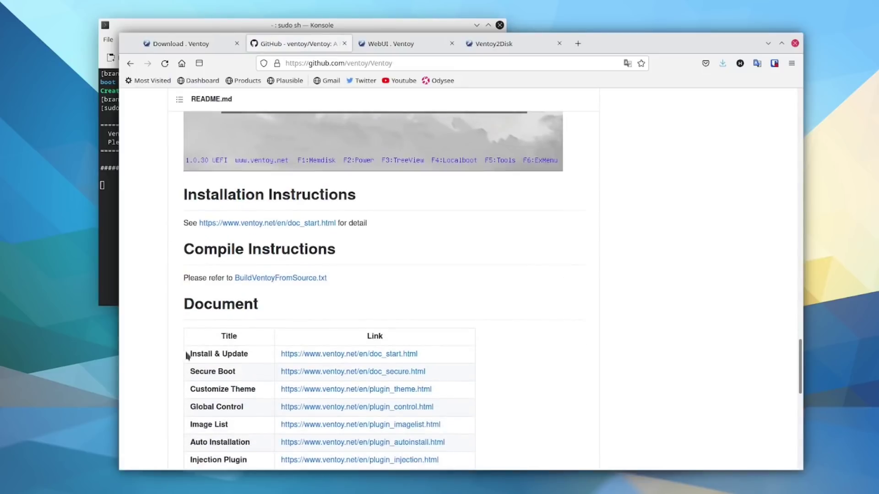
Open the Install & Update 'Start to use Ventoy' guide from the Document table
{"action": "left_click", "coordinate": [329, 354]}
{"action": "scroll", "coordinate": [456, 274], "scroll_direction": "down", "scroll_amount": 4}
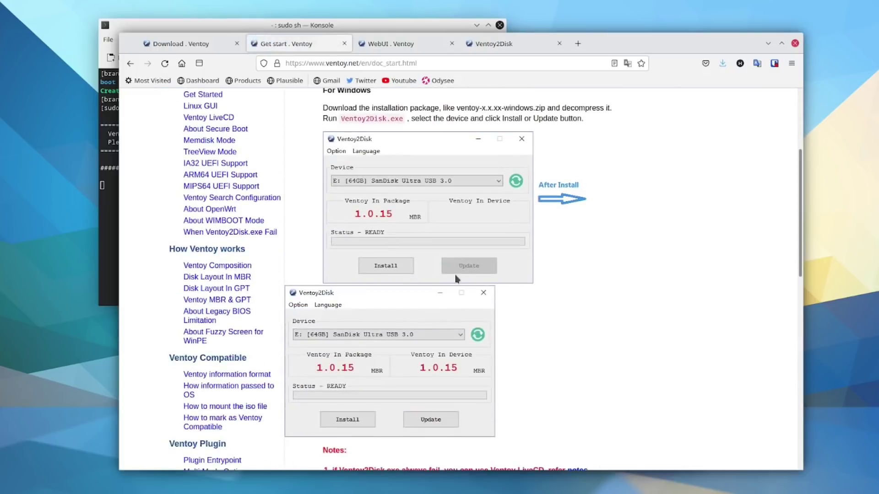
{"action": "scroll", "coordinate": [456, 278], "scroll_direction": "up", "scroll_amount": 3}
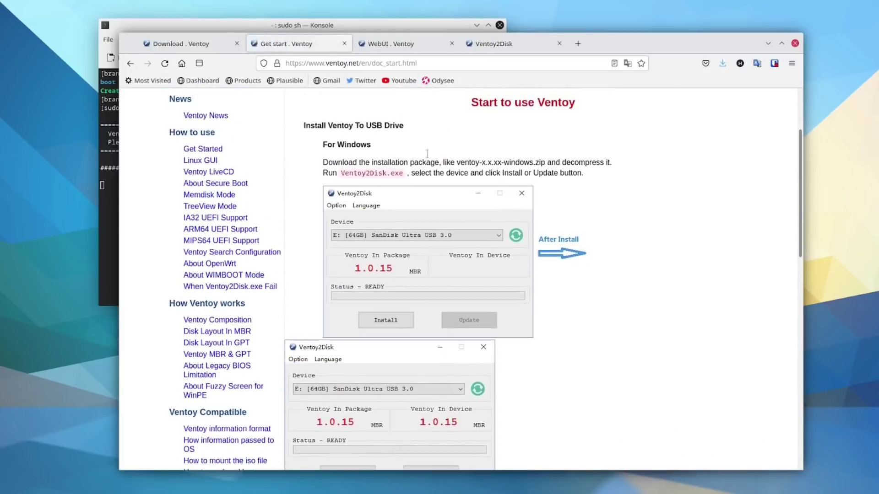
{"action": "scroll", "coordinate": [416, 210], "scroll_direction": "down", "scroll_amount": 10}
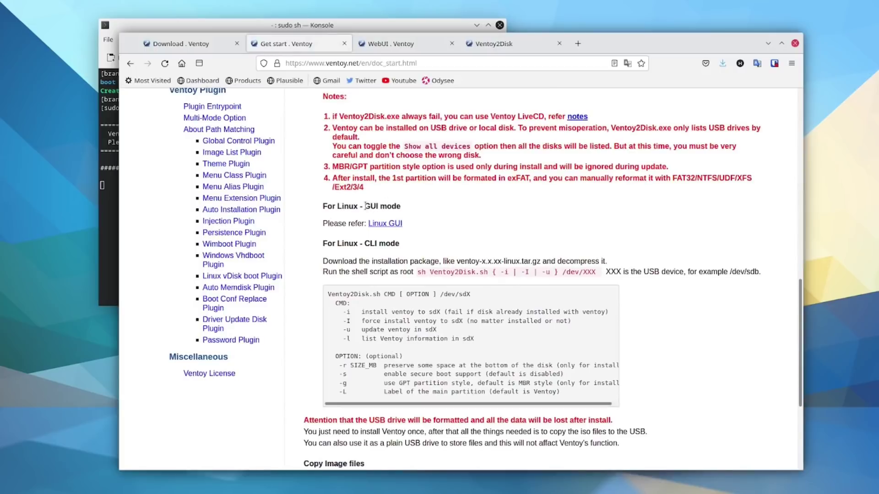
Highlight the GUI mode and CLI mode headings, then scroll back through the guide
{"action": "left_click_drag", "start_coordinate": [366, 206], "coordinate": [404, 210]}
{"action": "left_click_drag", "start_coordinate": [365, 244], "coordinate": [405, 245]}
{"action": "left_click", "coordinate": [468, 255]}
{"action": "scroll", "coordinate": [468, 254], "scroll_direction": "down", "scroll_amount": 4}
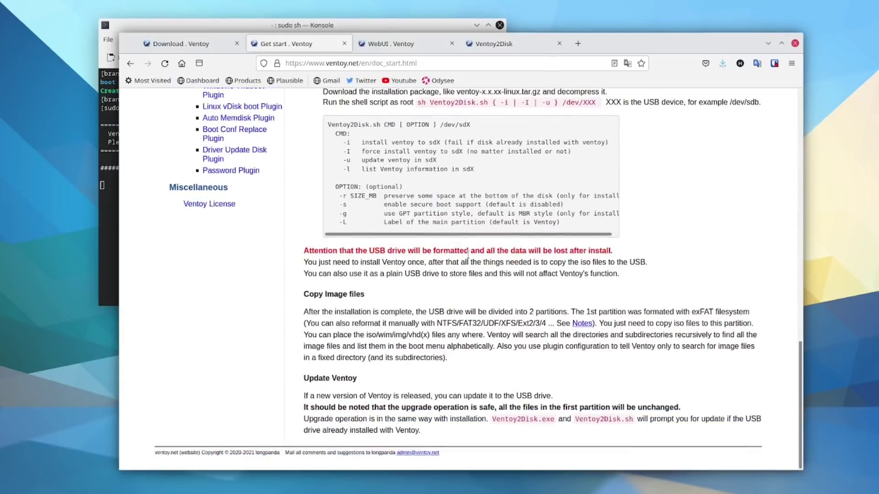
{"action": "scroll", "coordinate": [468, 254], "scroll_direction": "up", "scroll_amount": 7}
{"action": "scroll", "coordinate": [379, 252], "scroll_direction": "down", "scroll_amount": 2}
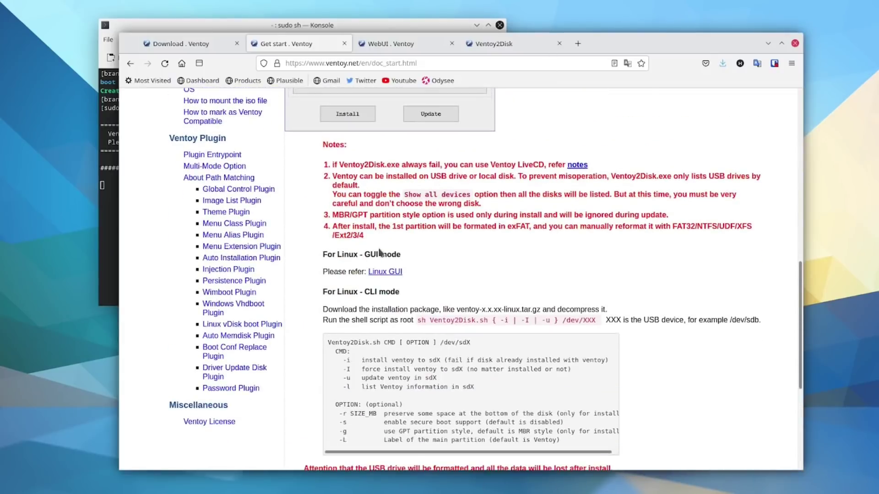
{"action": "scroll", "coordinate": [379, 252], "scroll_direction": "up", "scroll_amount": 1}
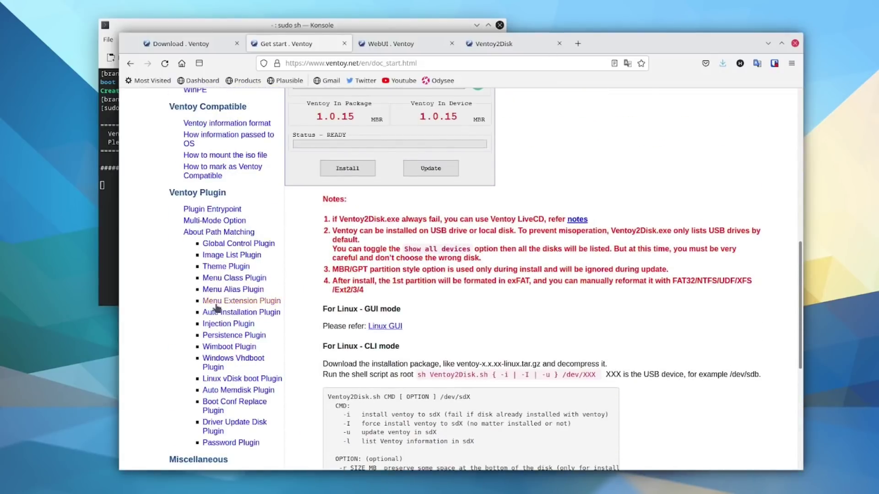
{"action": "scroll", "coordinate": [273, 298], "scroll_direction": "up", "scroll_amount": 6}
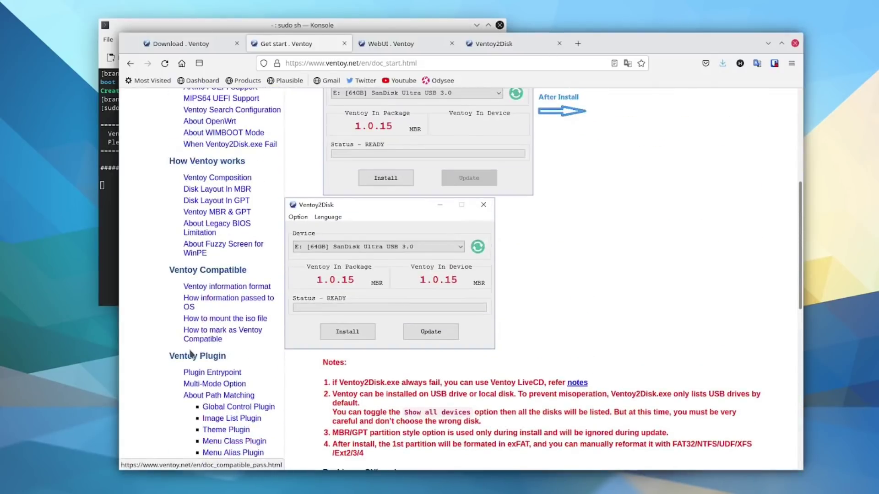
{"action": "scroll", "coordinate": [216, 336], "scroll_direction": "up", "scroll_amount": 4}
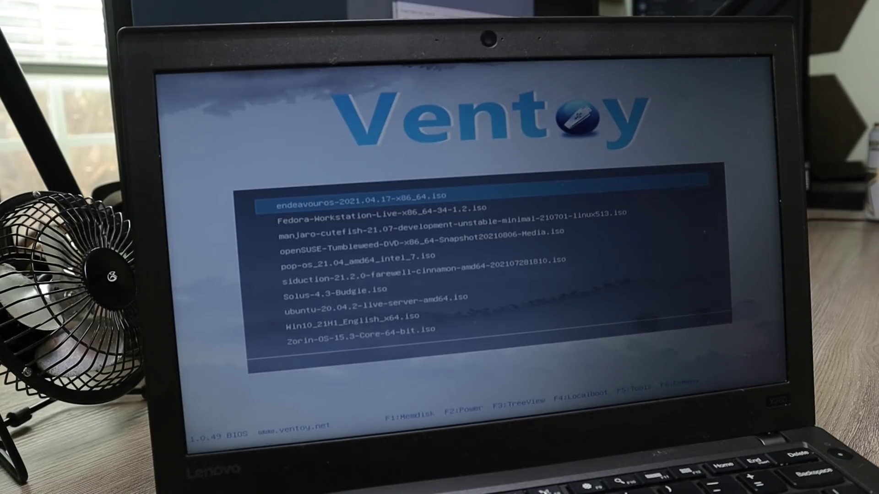
Boot the manjaro-cutefish image to its live desktop, then shut it down with the power key
{"action": "key", "text": "Down"}
{"action": "key", "text": "Down"}
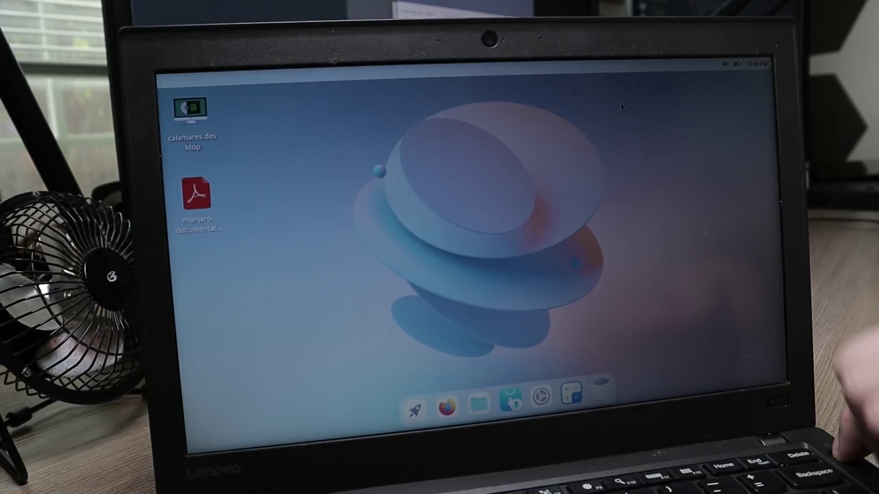
{"action": "key", "text": "XF86PowerOff"}
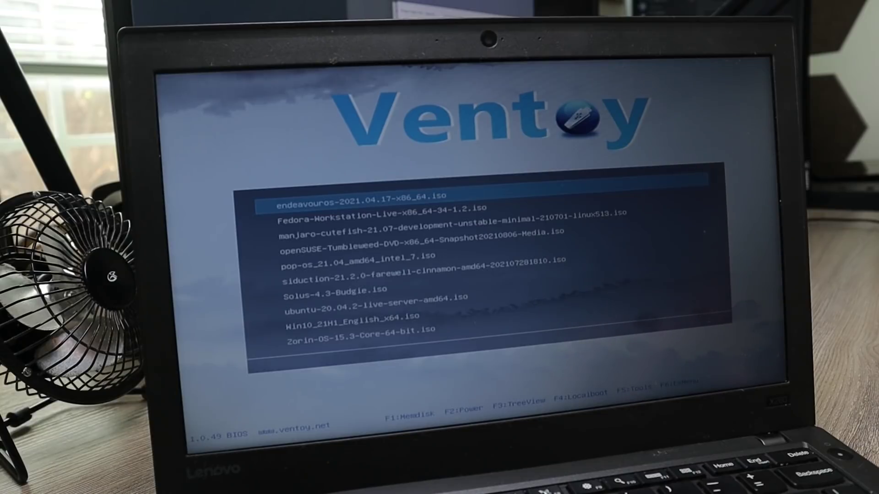
Move through the ISO list and select the Win10_21H1_English_x64 image to boot
{"action": "key", "text": "Down"}
{"action": "key", "text": "Down"}
{"action": "key", "text": "Down"}
{"action": "key", "text": "Down"}
{"action": "key", "text": "Down"}
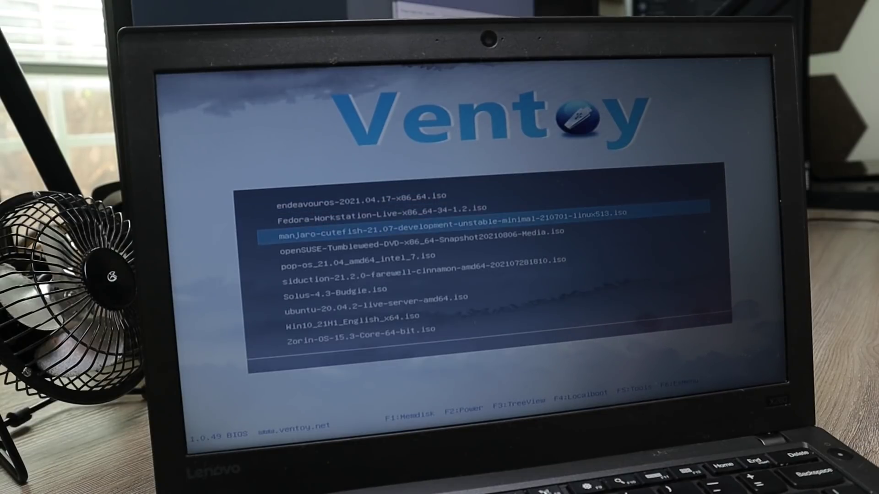
{"action": "key", "text": "Down"}
{"action": "key", "text": "Down"}
{"action": "key", "text": "Down"}
{"action": "key", "text": "Down"}
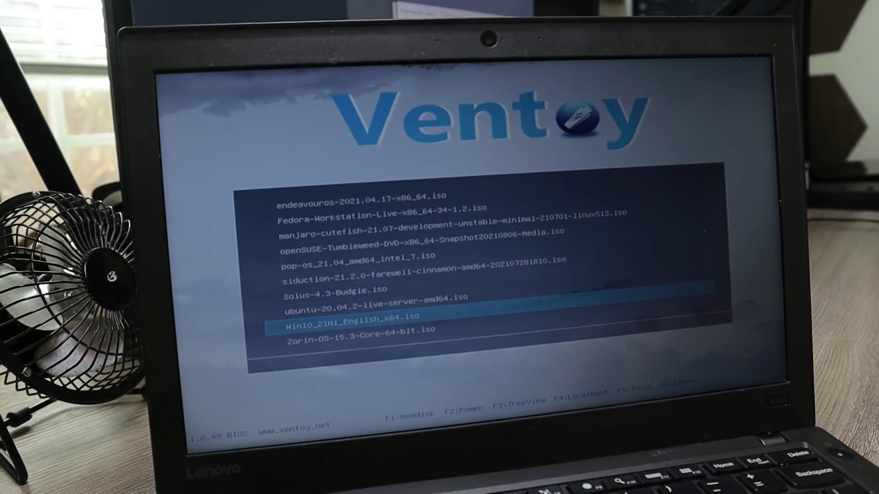
{"action": "key", "text": "Up"}
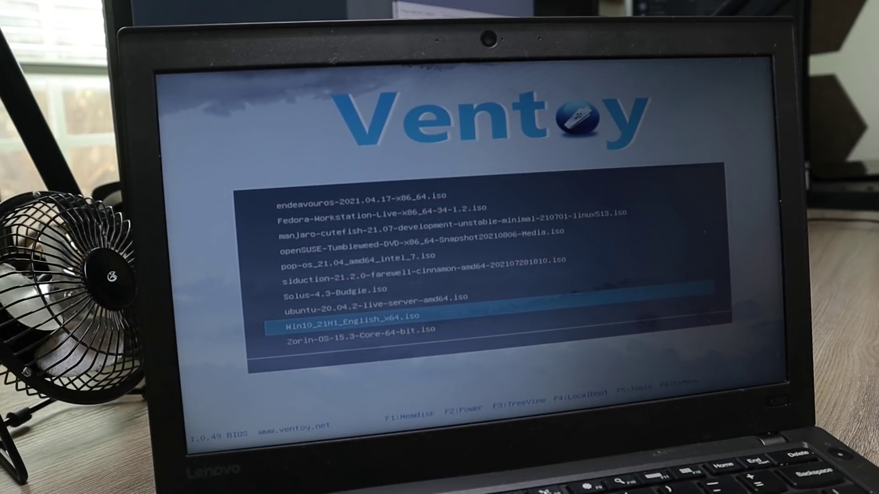